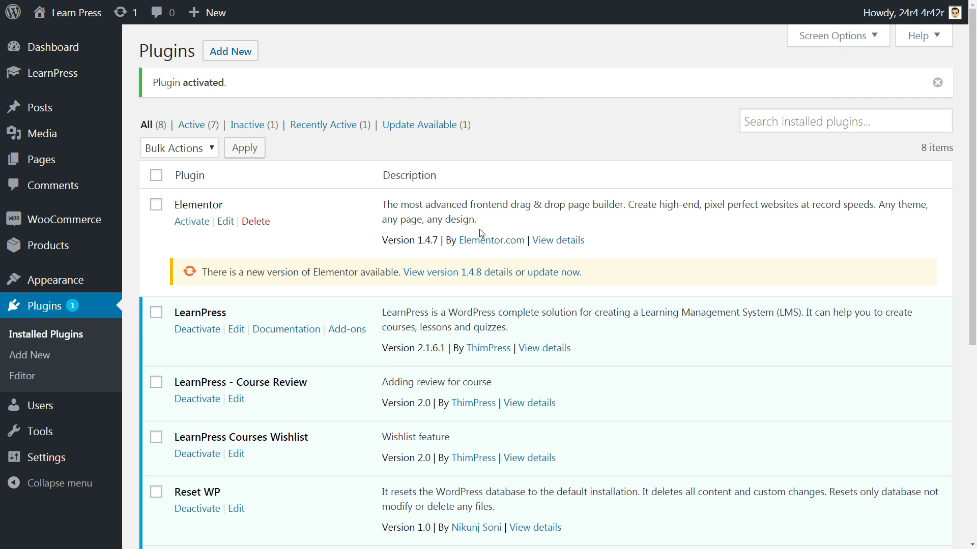
Open the Visualizer Library and preview the Pie, Line and Area sample charts
mouse_move(60, 141)
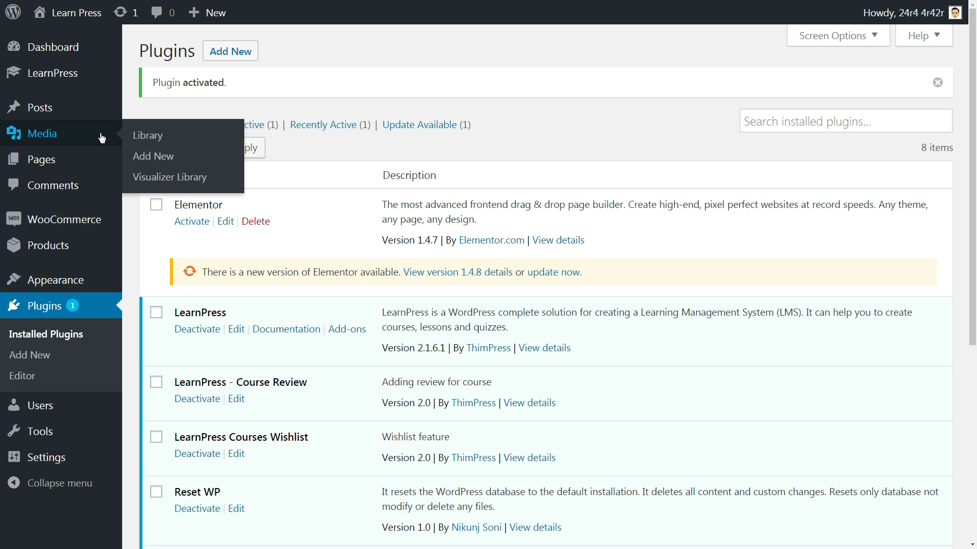
left_click(170, 179)
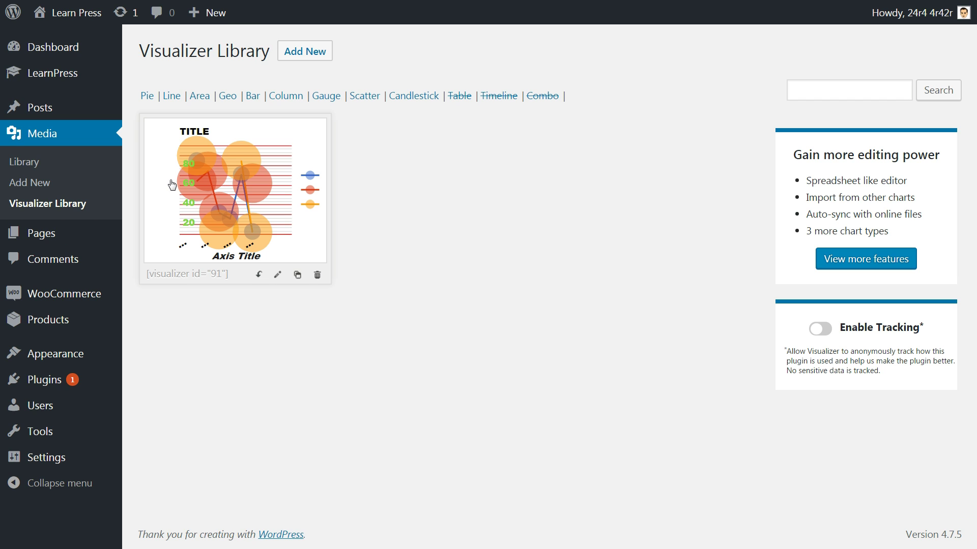
left_click(146, 98)
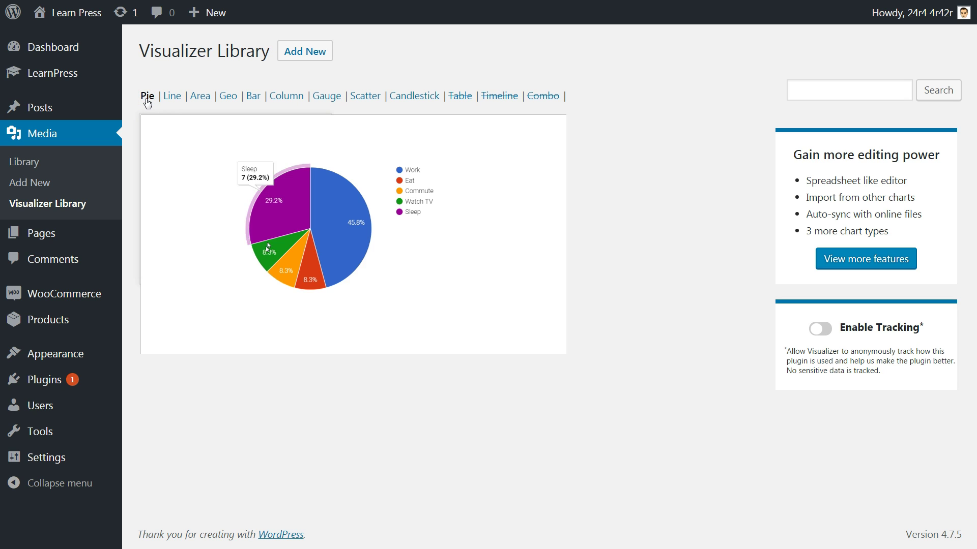
left_click(170, 97)
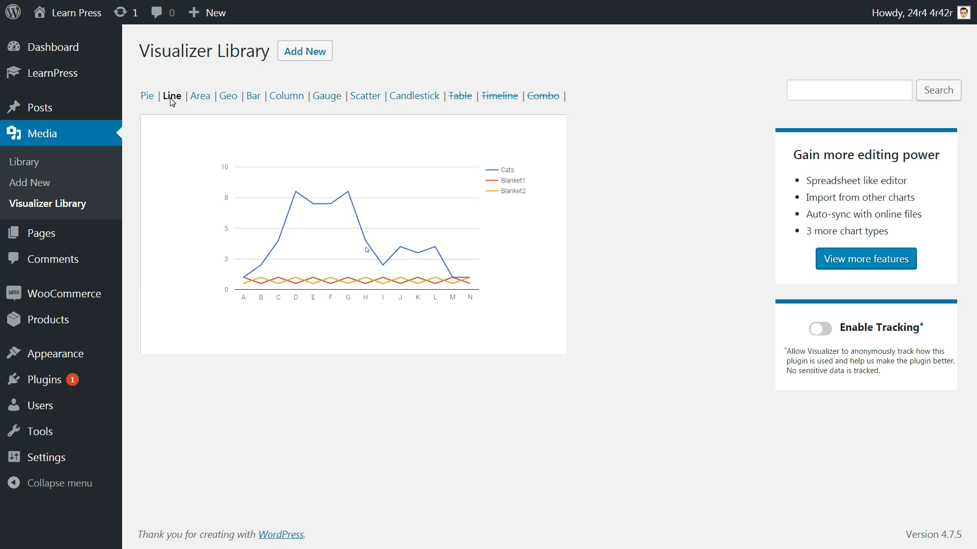
left_click(198, 98)
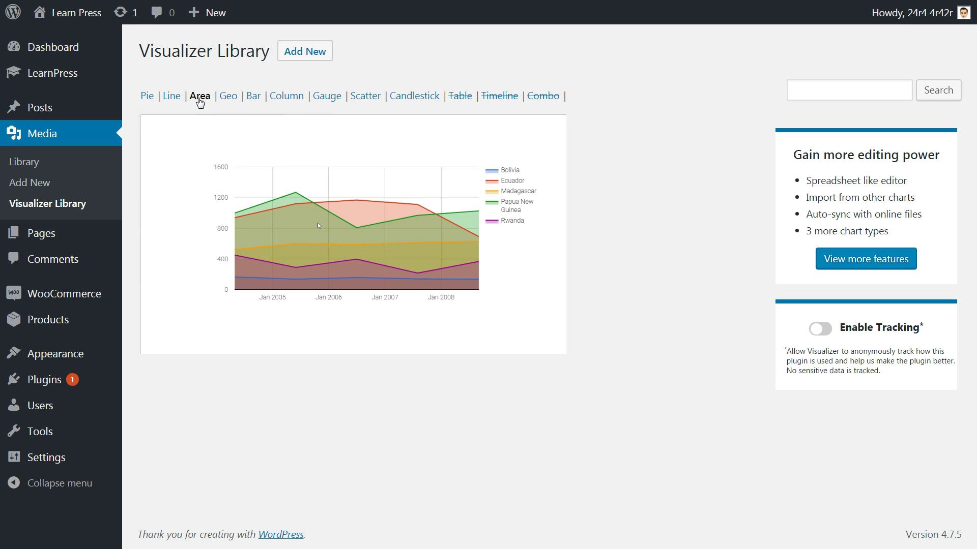
Preview the Geo, Bar, Column, Gauge, Scatter and Candlestick sample charts
left_click(226, 100)
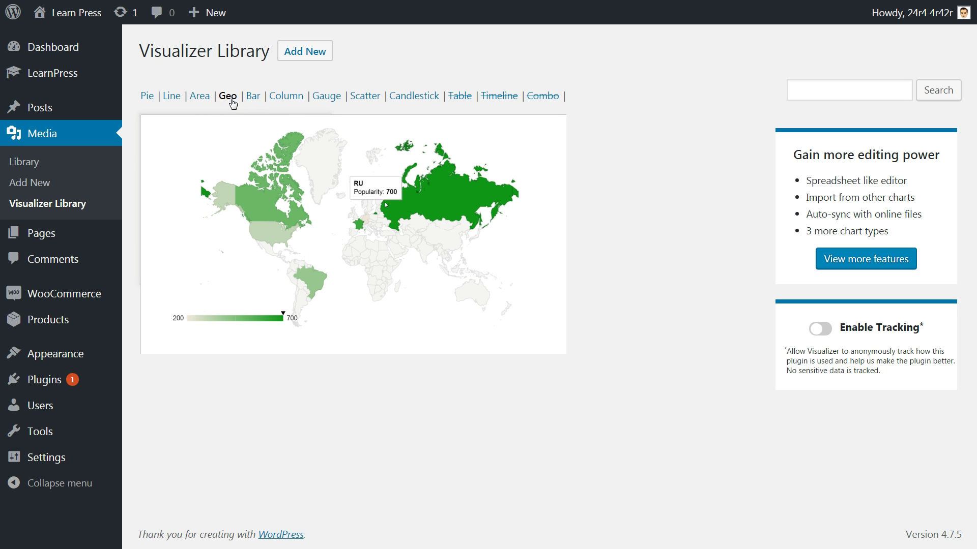
left_click(253, 97)
left_click(284, 97)
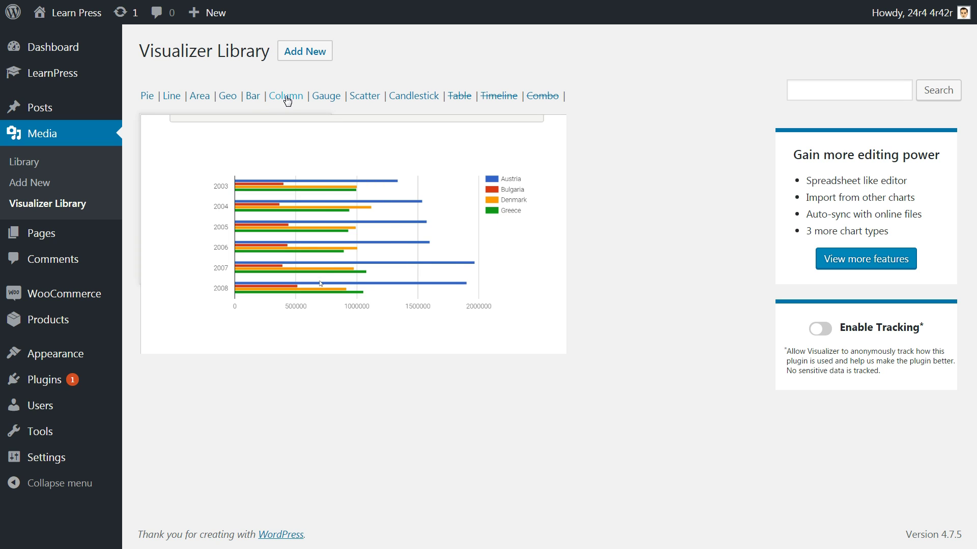
left_click(329, 97)
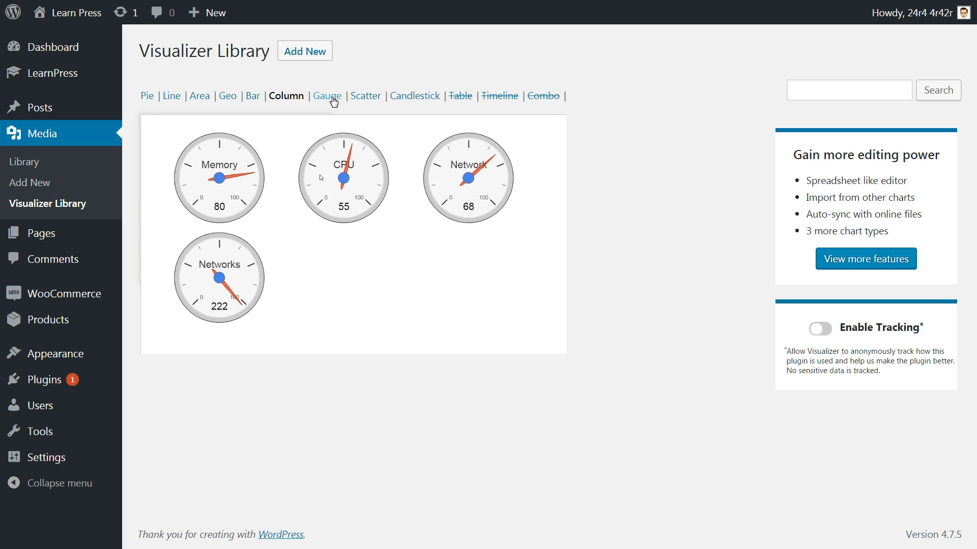
left_click(373, 98)
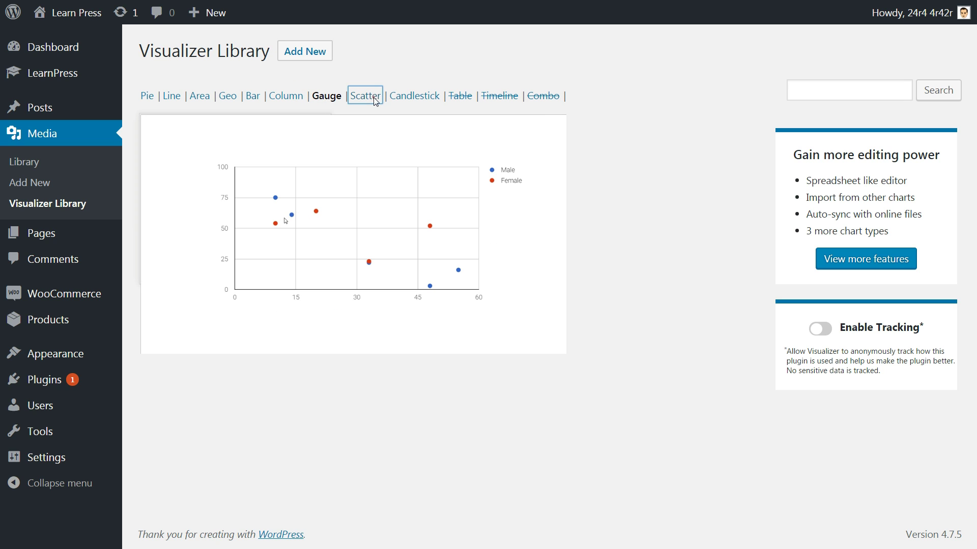
left_click(413, 97)
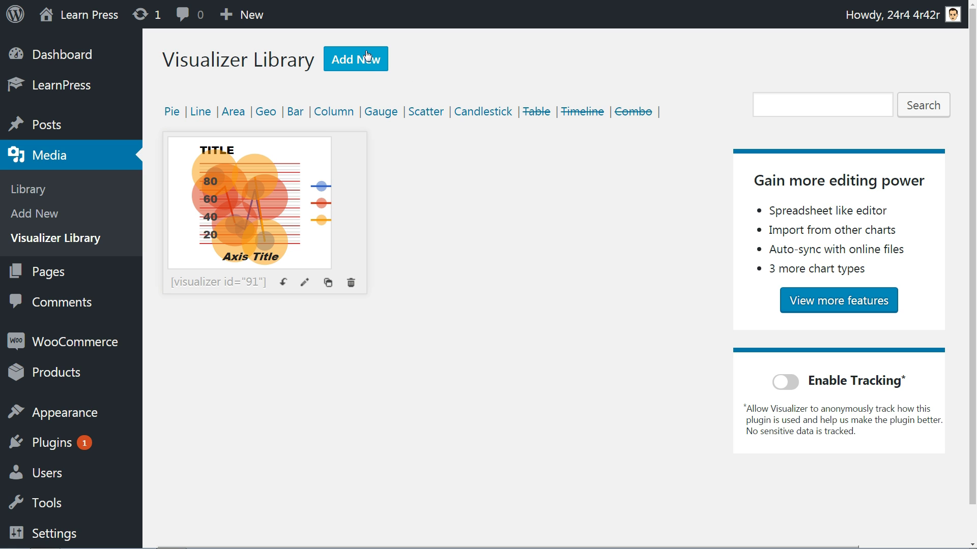
Create a new chart with the Scatter type and continue to its data step
left_click(363, 56)
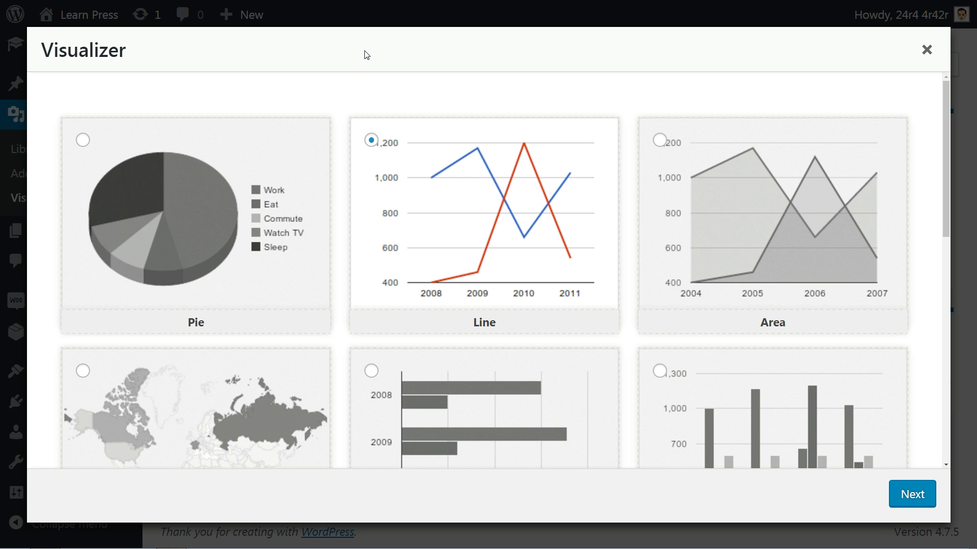
scroll(457, 166, "down", 8)
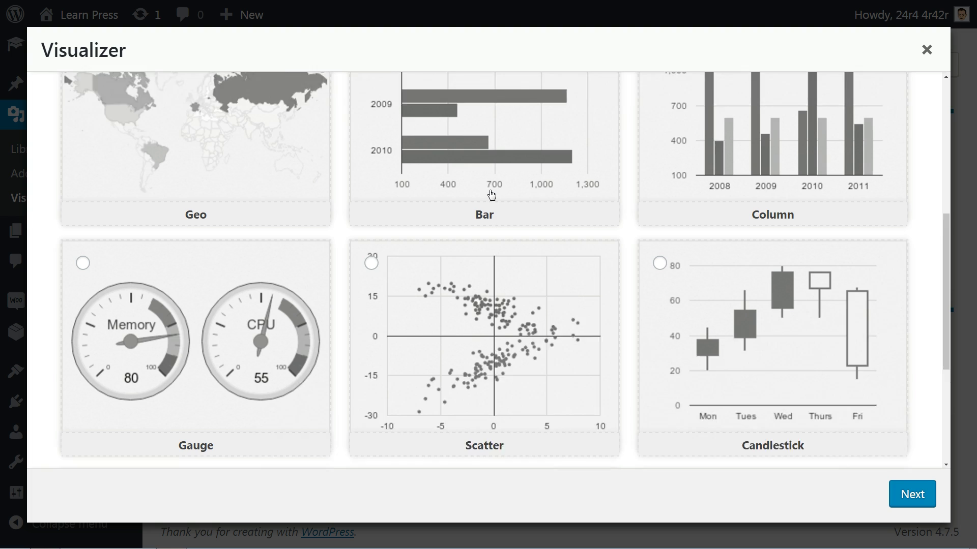
left_click(485, 262)
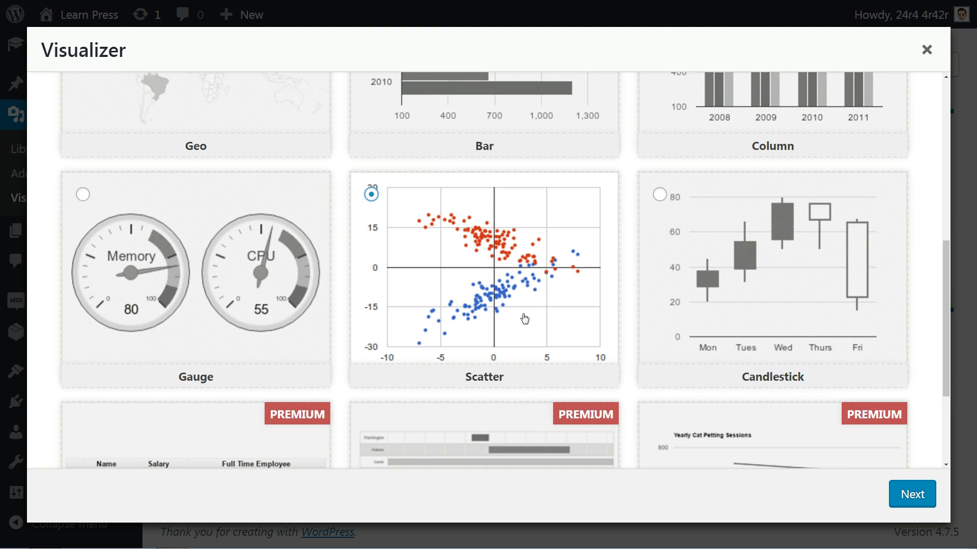
left_click(918, 497)
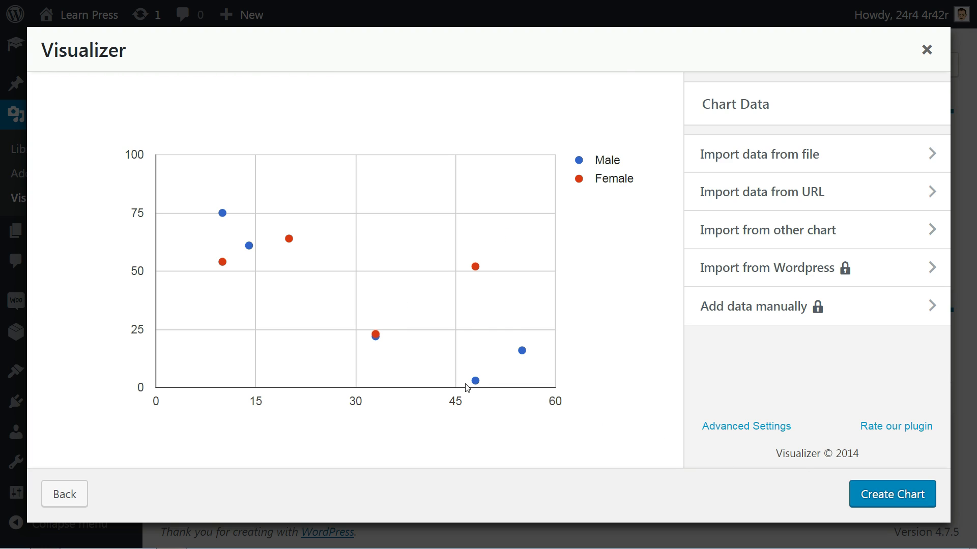
Expand the 'Import data from file' section to show the scatter.csv sample link
mouse_move(522, 357)
left_click(794, 149)
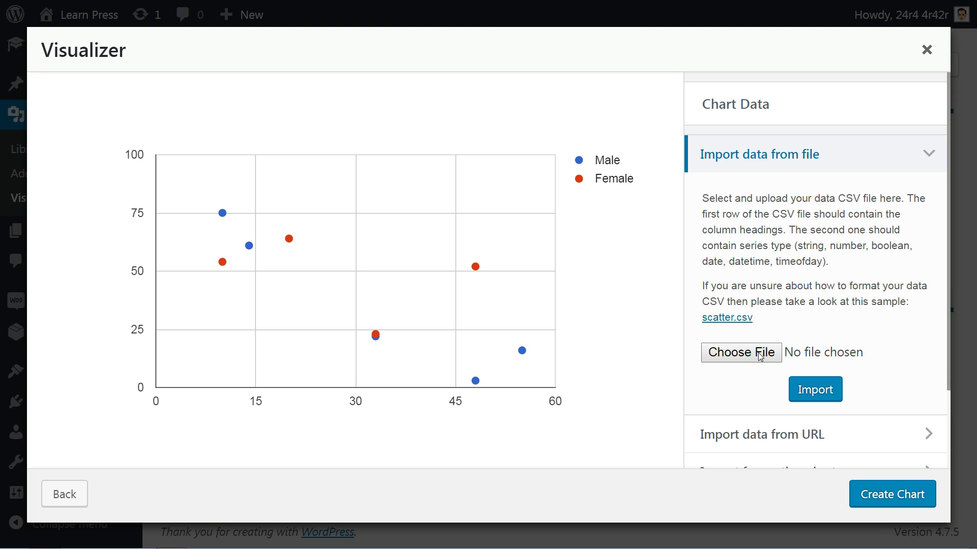
Head column D with series name Yellow and type number
left_click(738, 321)
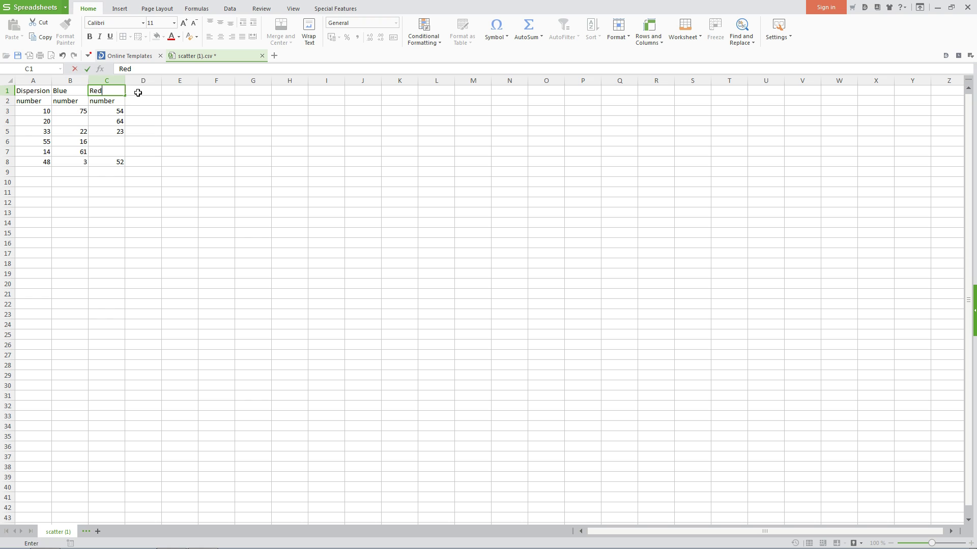
left_click(140, 91)
type("Yellow")
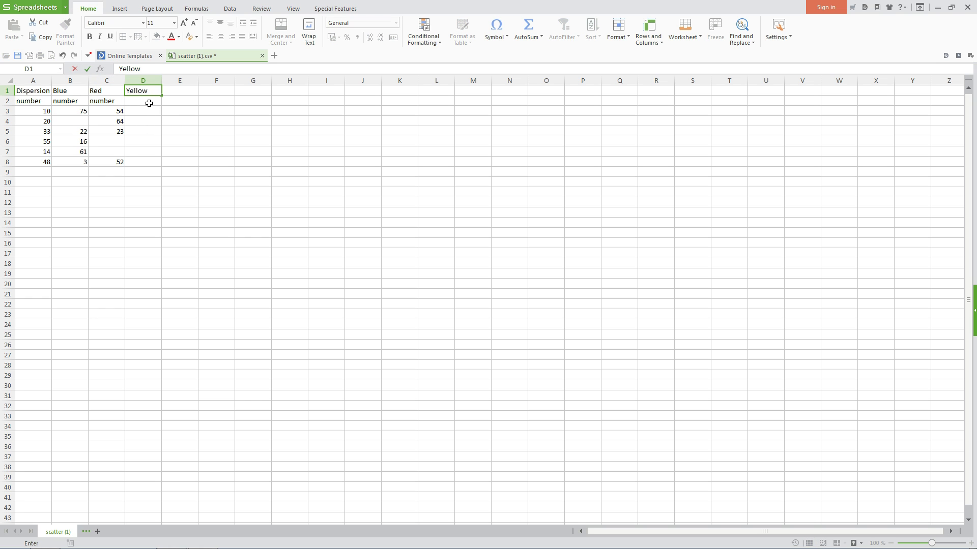
left_click(149, 104)
type("number")
key("Return")
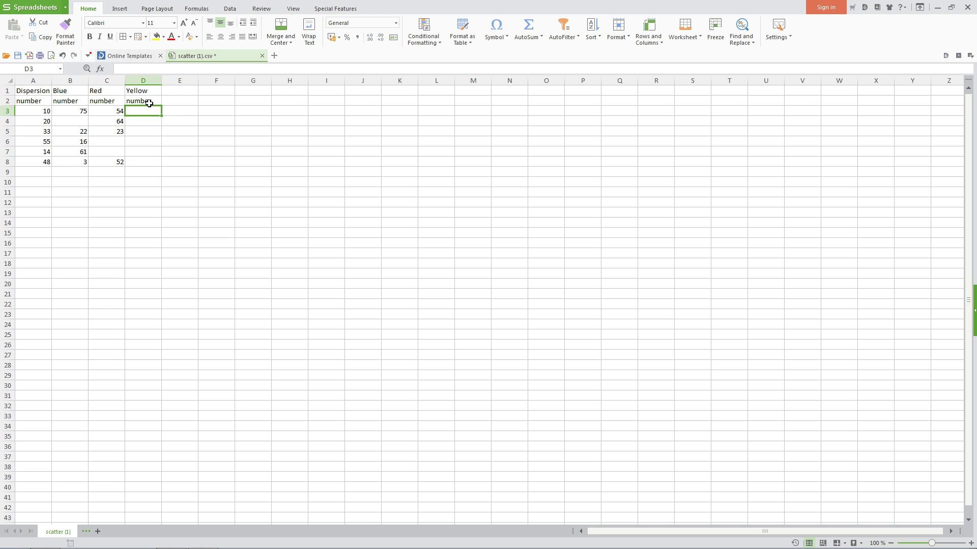
Enter Yellow values 25, 30, 5, 2 and 75 in column D, then close the file
type("25")
left_click(148, 131)
type("30")
left_click(153, 141)
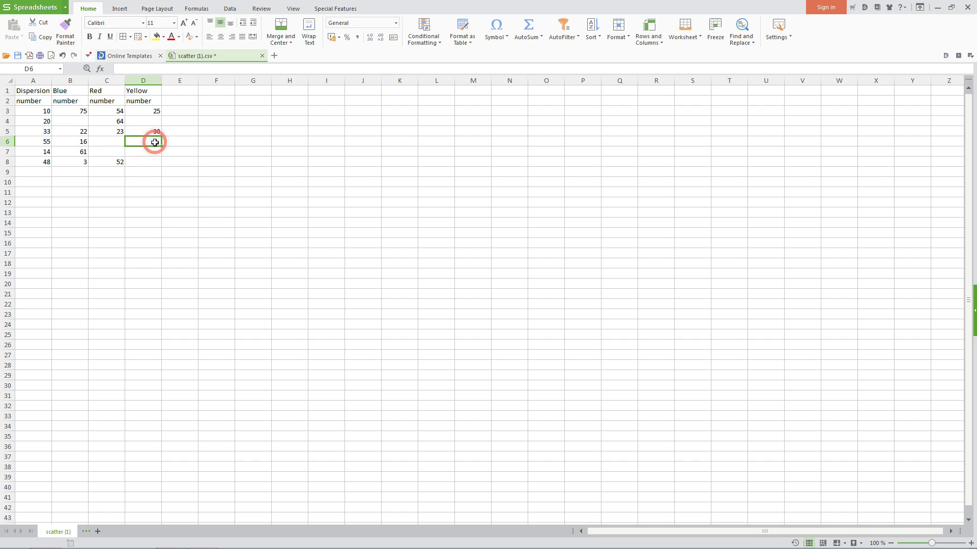
type("5")
left_click(156, 151)
type("2")
left_click(160, 162)
type("75")
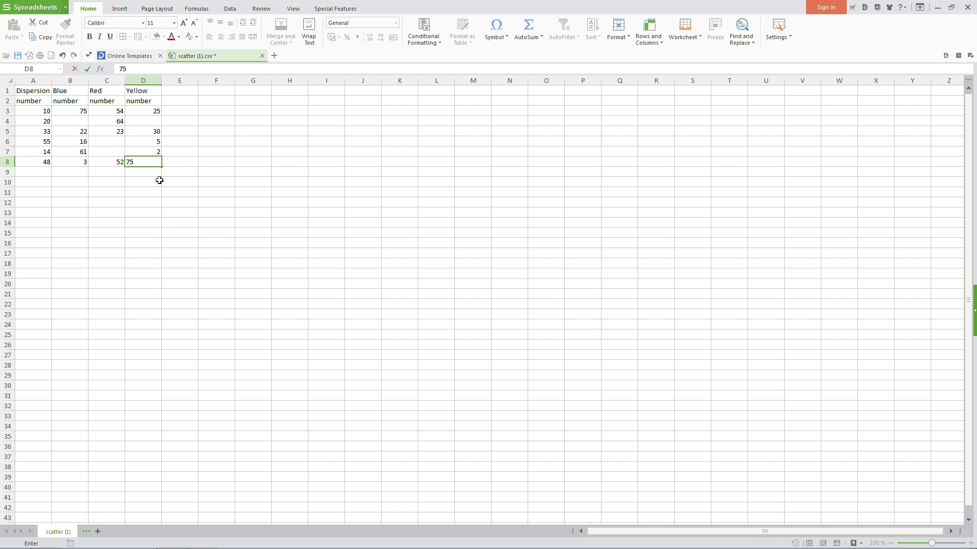
left_click(160, 181)
left_click(967, 7)
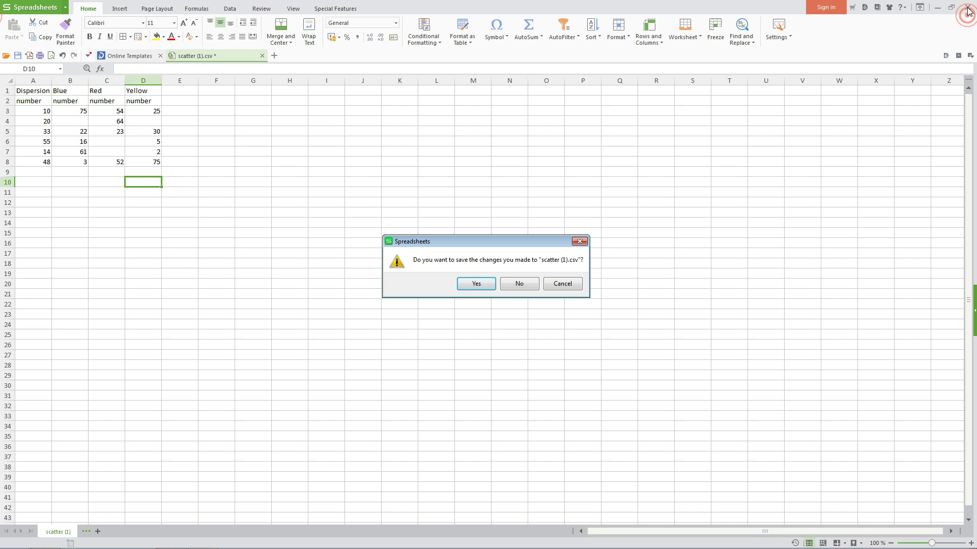
Save the CSV changes, then upload and import scatter (1).csv into the chart
left_click(478, 286)
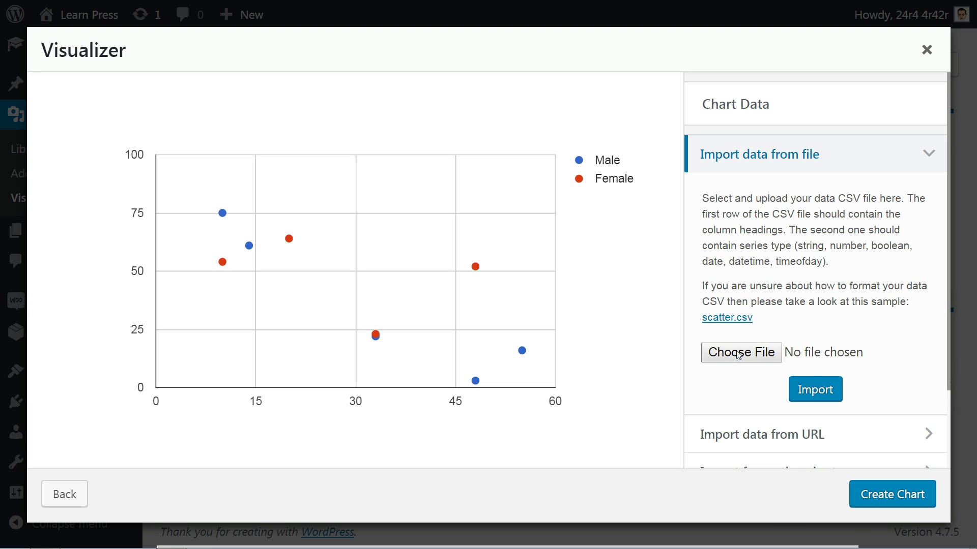
left_click(738, 354)
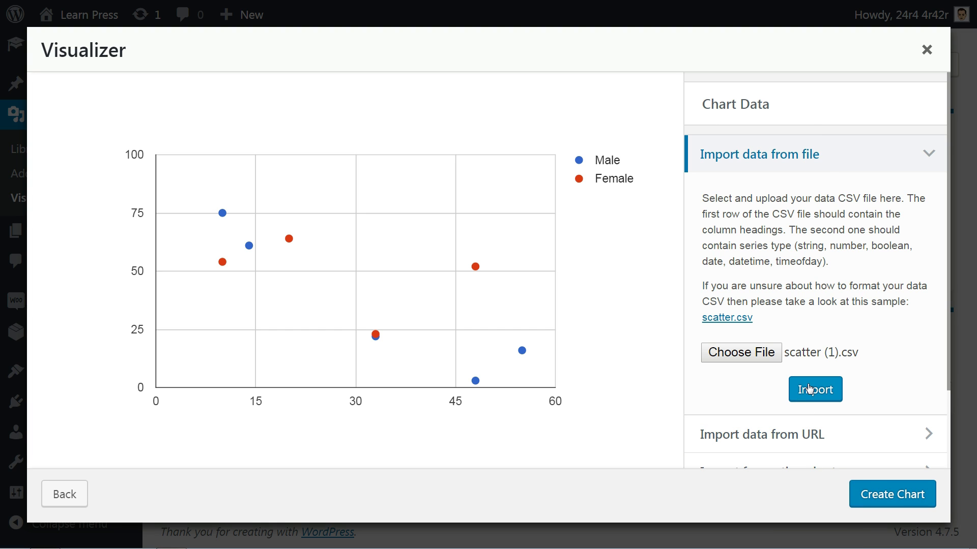
left_click(806, 389)
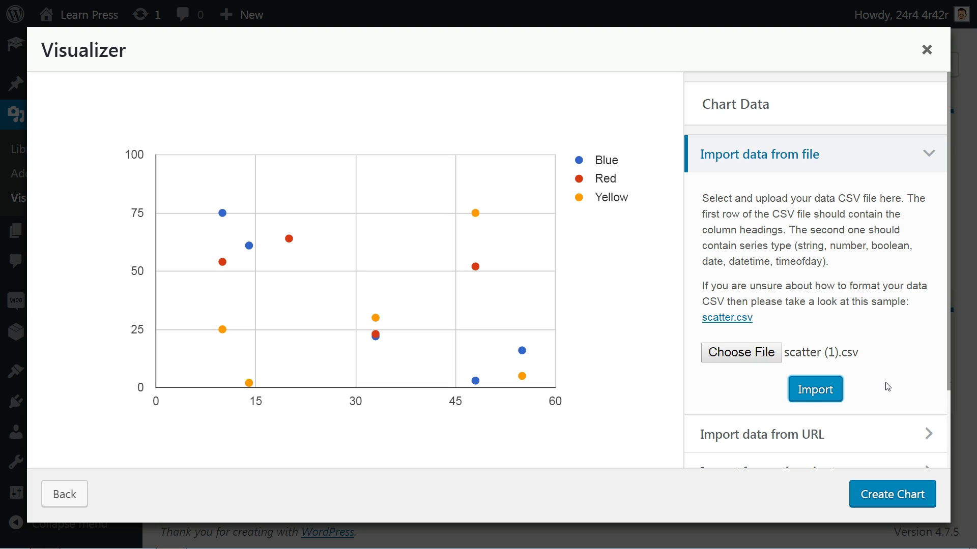
Give the chart the title 'Test Chart' in the advanced general settings
left_click(922, 156)
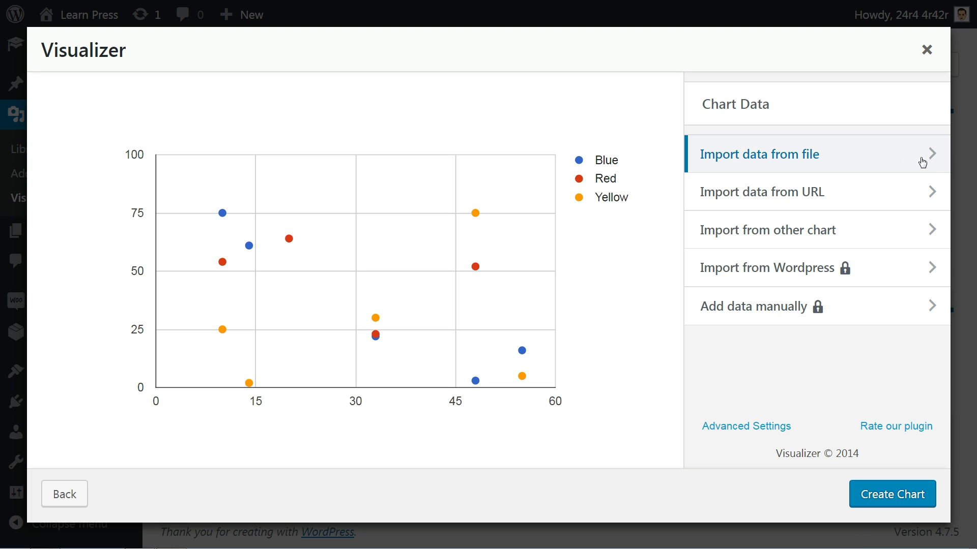
left_click(731, 431)
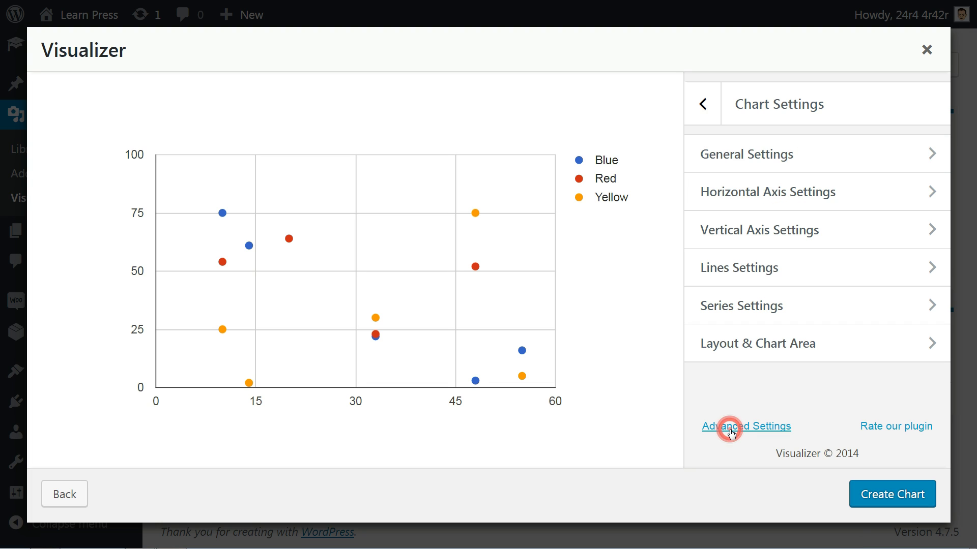
left_click(756, 167)
left_click(747, 263)
left_click(735, 310)
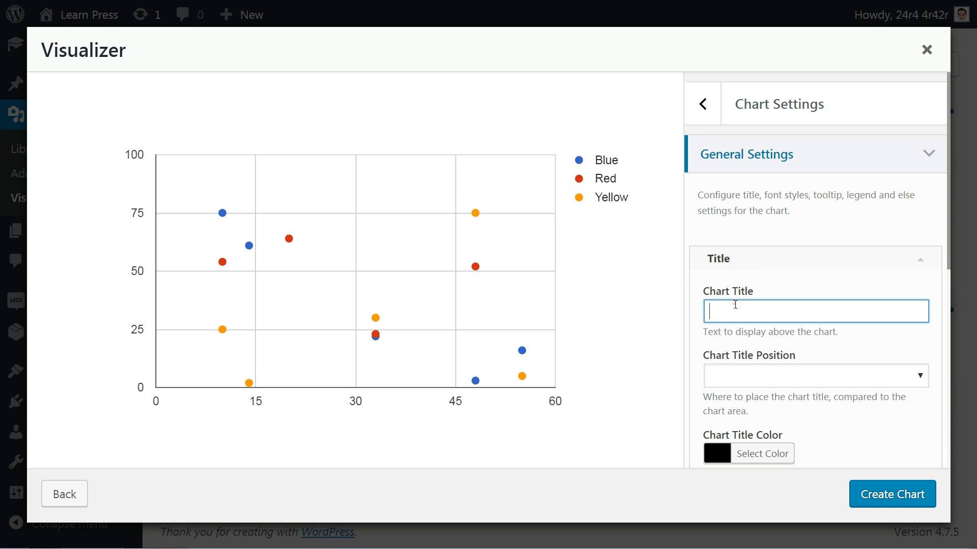
type("Test Chart")
left_click(831, 262)
Set the chart font to Arial at size 12
scroll(848, 203, "down", 2)
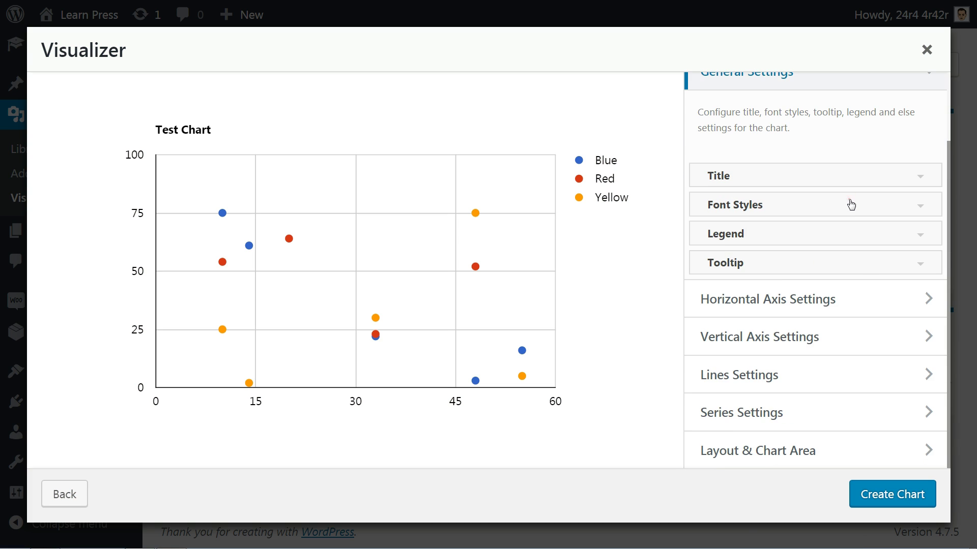
left_click(848, 203)
left_click(800, 253)
left_click(723, 294)
left_click(840, 260)
left_click(842, 382)
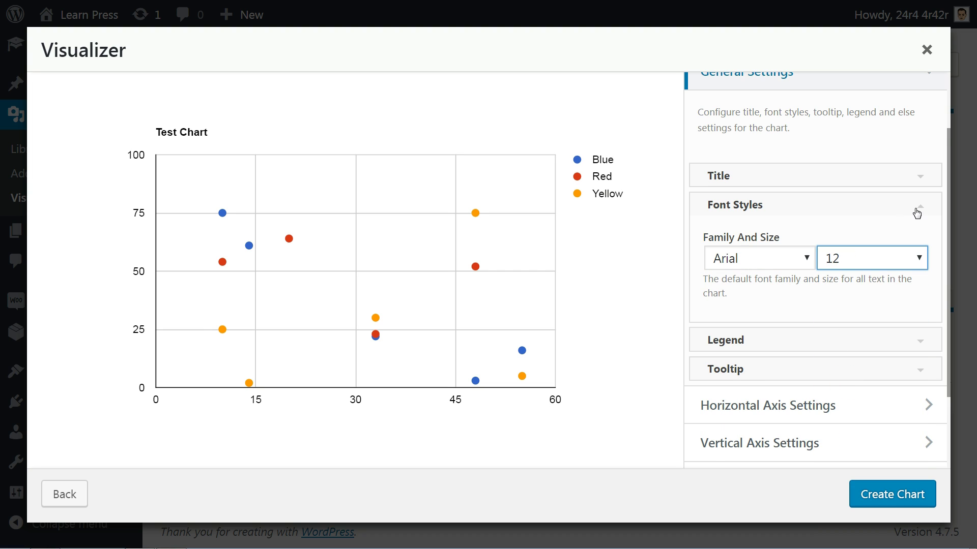
left_click(855, 205)
Place the legend right of the chart, centred, with blue text
left_click(814, 233)
left_click(795, 287)
left_click(794, 342)
left_click(904, 368)
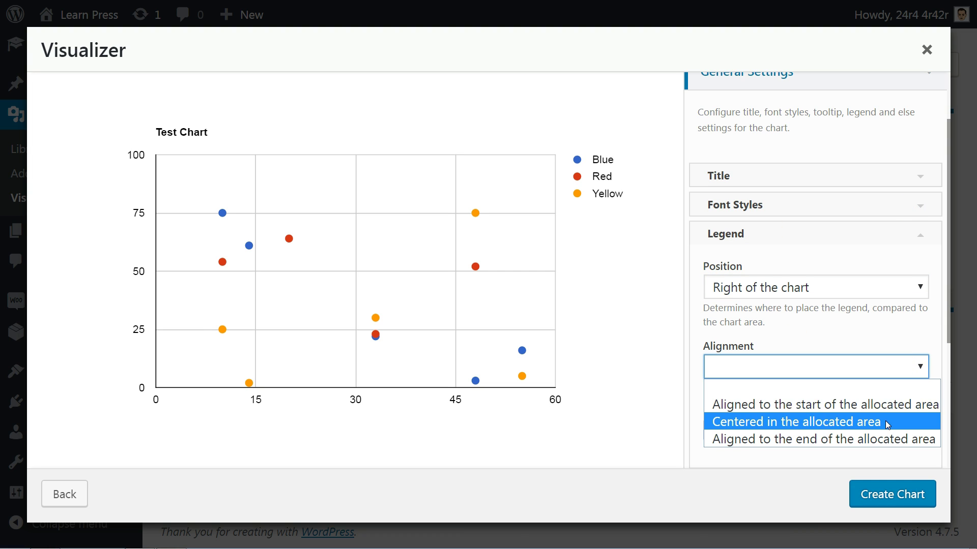
left_click(864, 421)
left_click(768, 432)
scroll(825, 423, "down", 1)
scroll(827, 422, "down", 3)
left_click(844, 383)
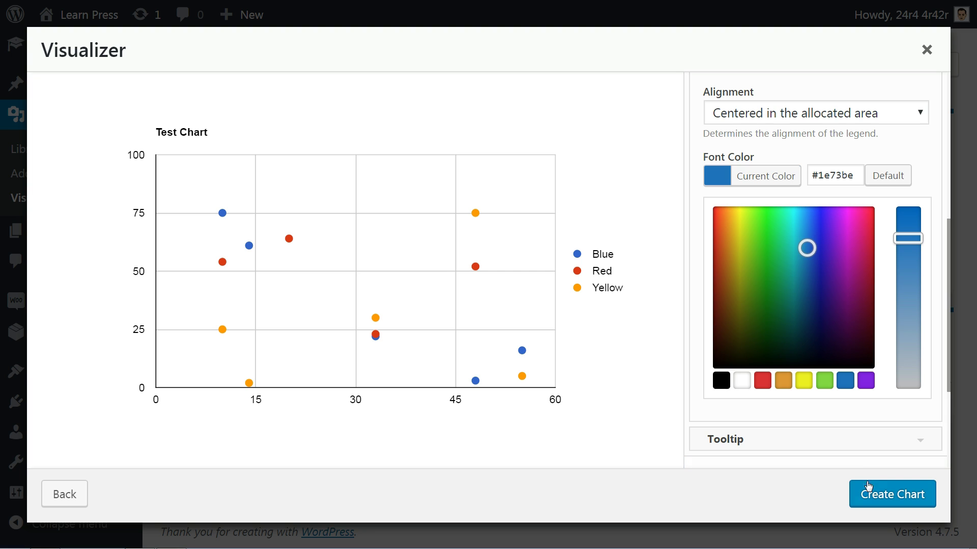
left_click(920, 87)
Choose the tooltip trigger and bring up the tooltip colour code choices
left_click(920, 264)
left_click(726, 161)
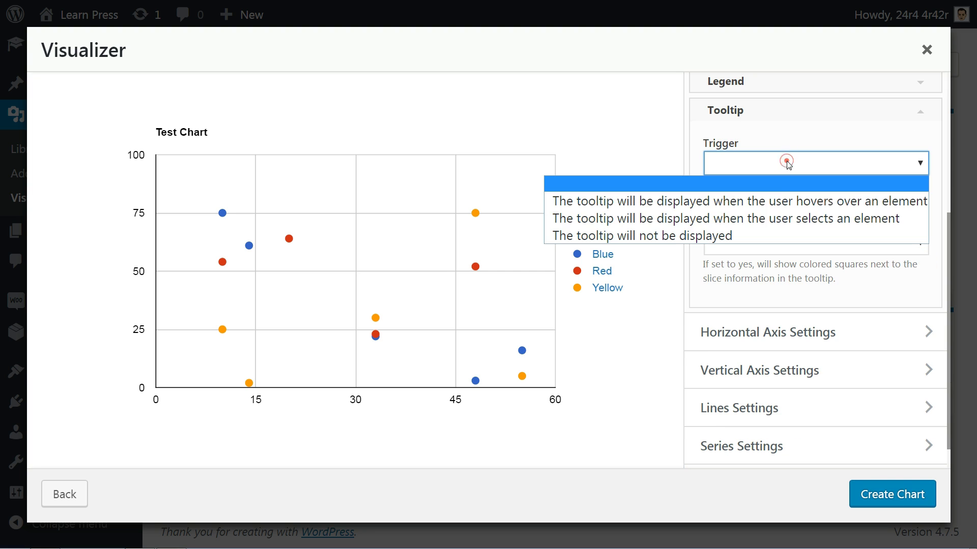
left_click(765, 201)
left_click(766, 243)
Show colour codes in tooltips and set the horizontal axis title to Axis Title
left_click(765, 289)
left_click(920, 111)
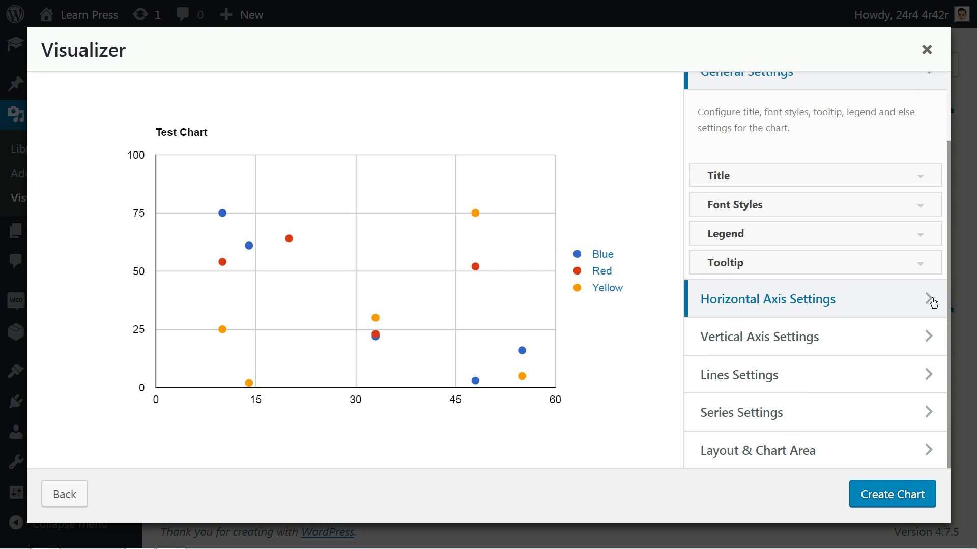
left_click(933, 301)
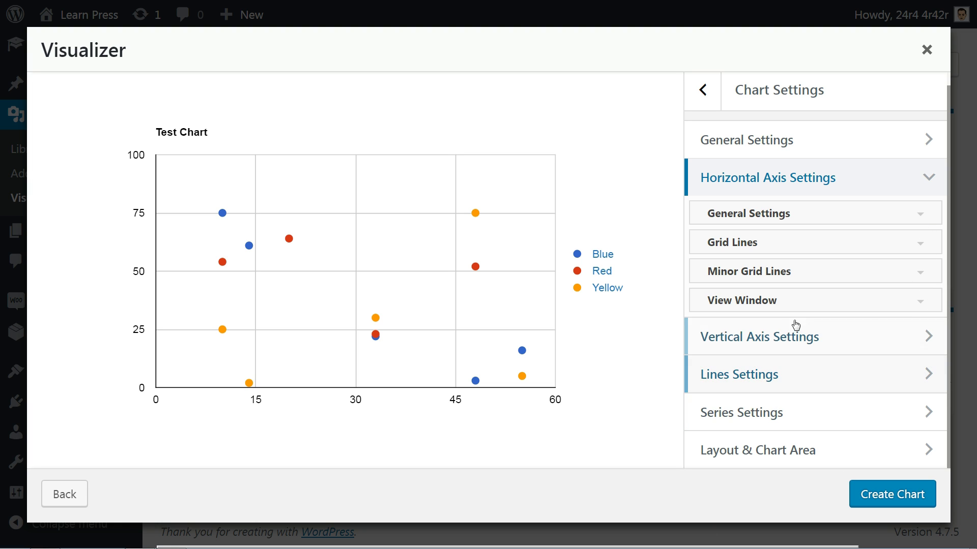
left_click(914, 214)
left_click(798, 197)
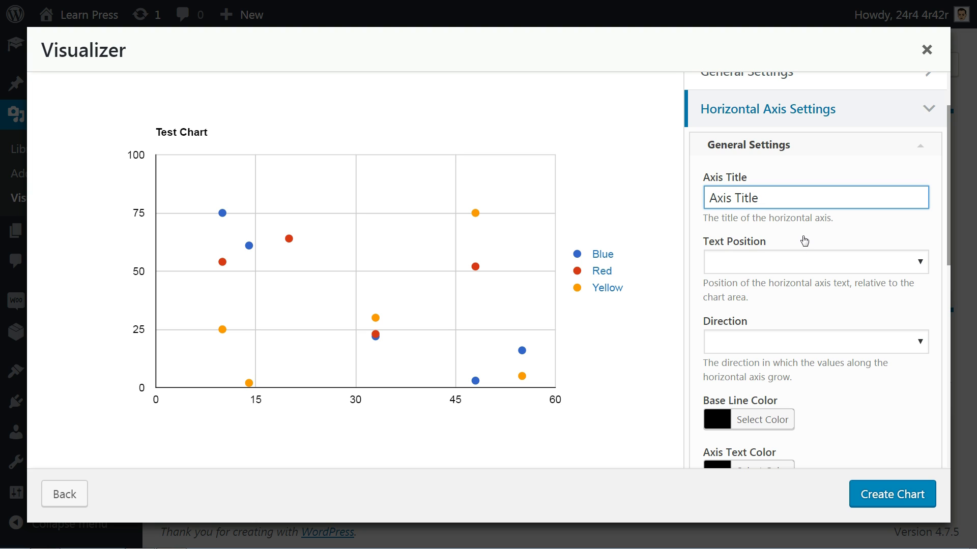
Put the horizontal axis text outside and reverse the axis to run 60 to 0
left_click(762, 262)
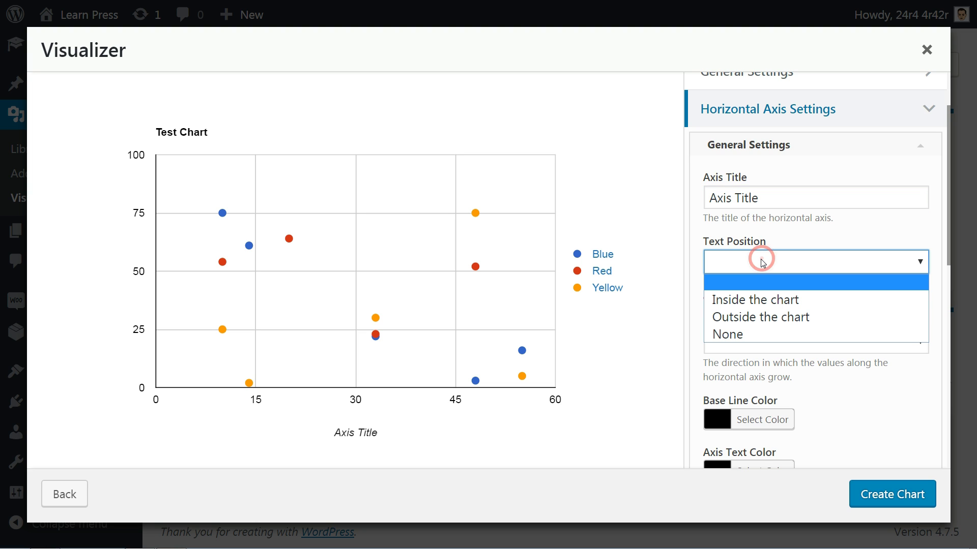
left_click(763, 298)
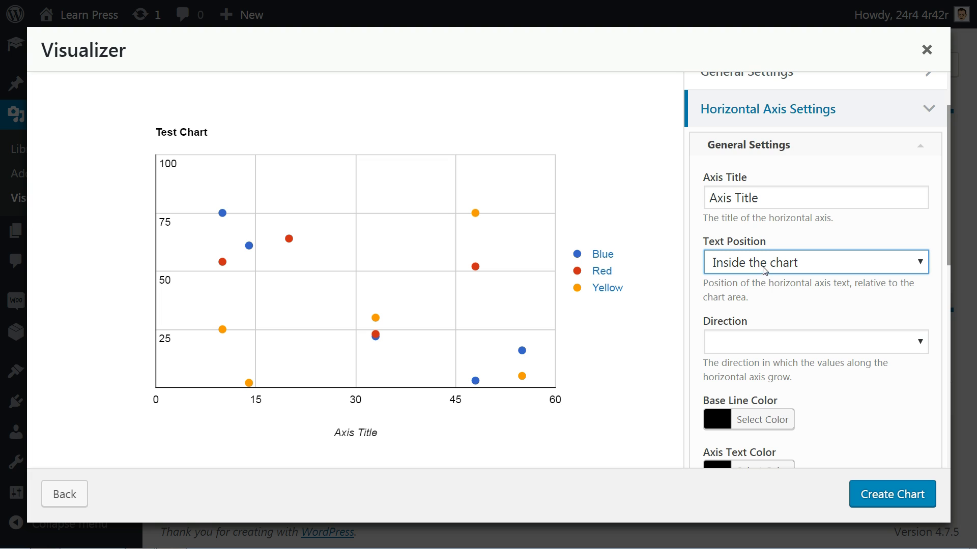
left_click(764, 263)
left_click(765, 316)
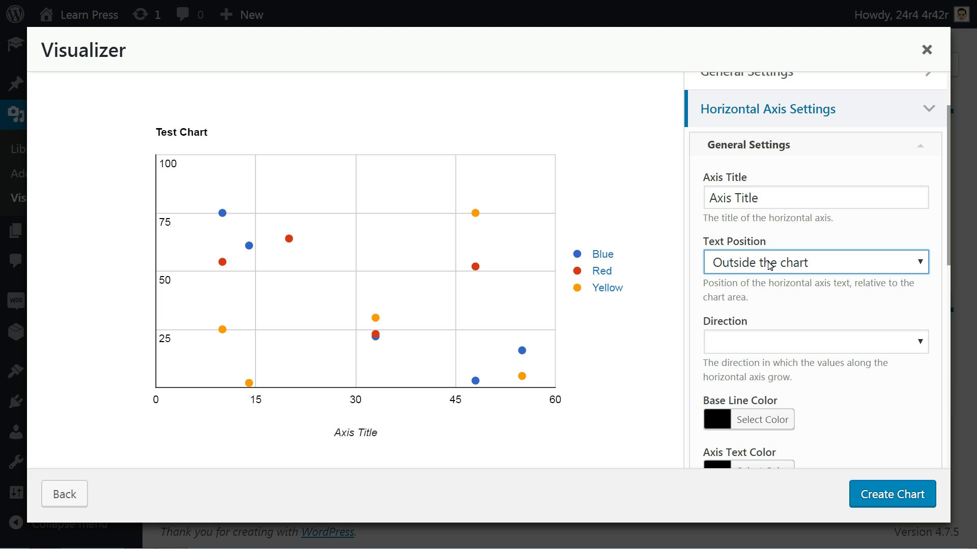
left_click(767, 344)
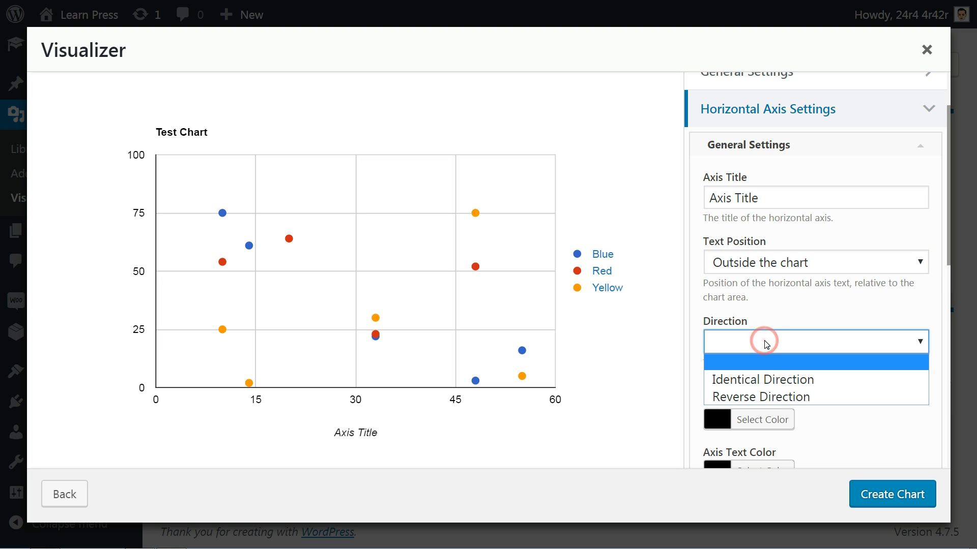
left_click(773, 379)
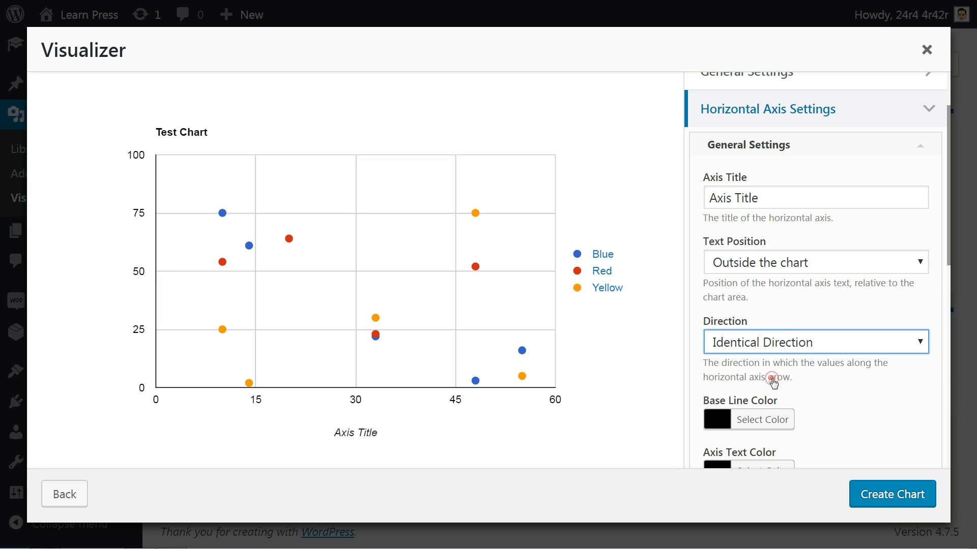
left_click(766, 345)
left_click(768, 393)
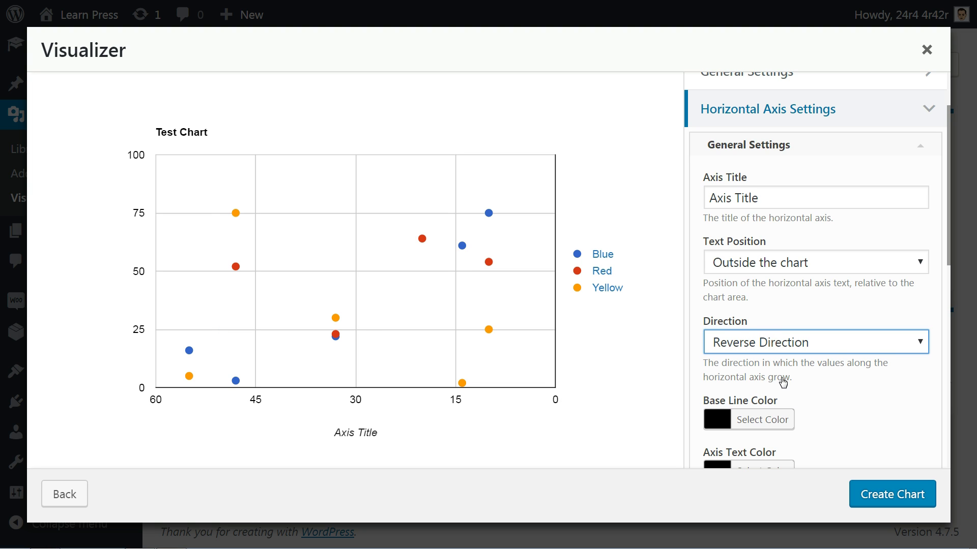
Make the axis base line orange and the axis labels red
scroll(783, 381, "down", 6)
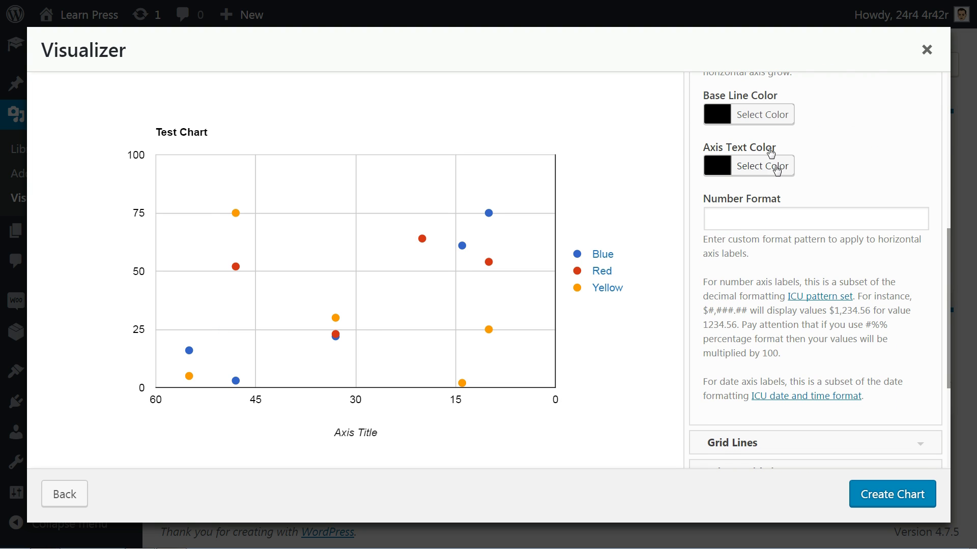
left_click(761, 114)
left_click(783, 320)
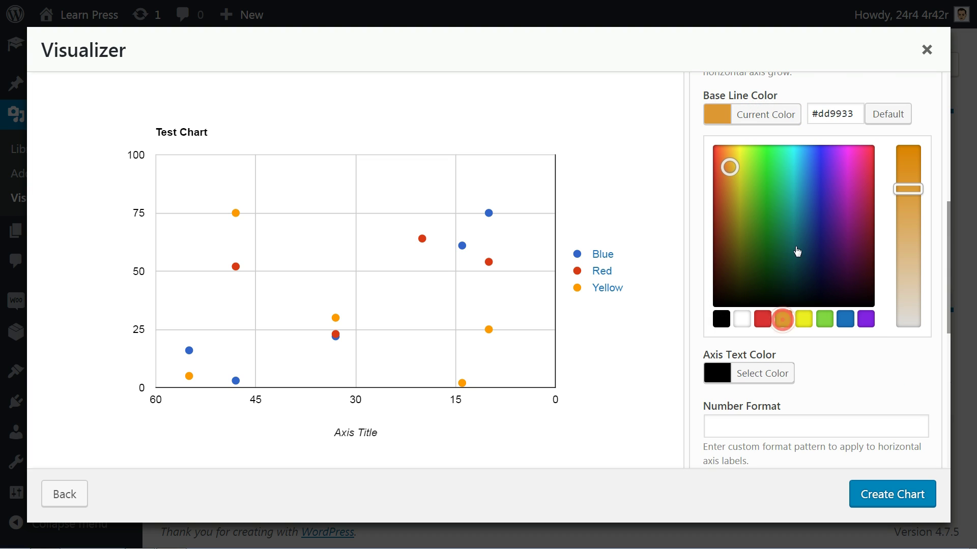
left_click(783, 114)
left_click(761, 166)
left_click(824, 371)
left_click(762, 371)
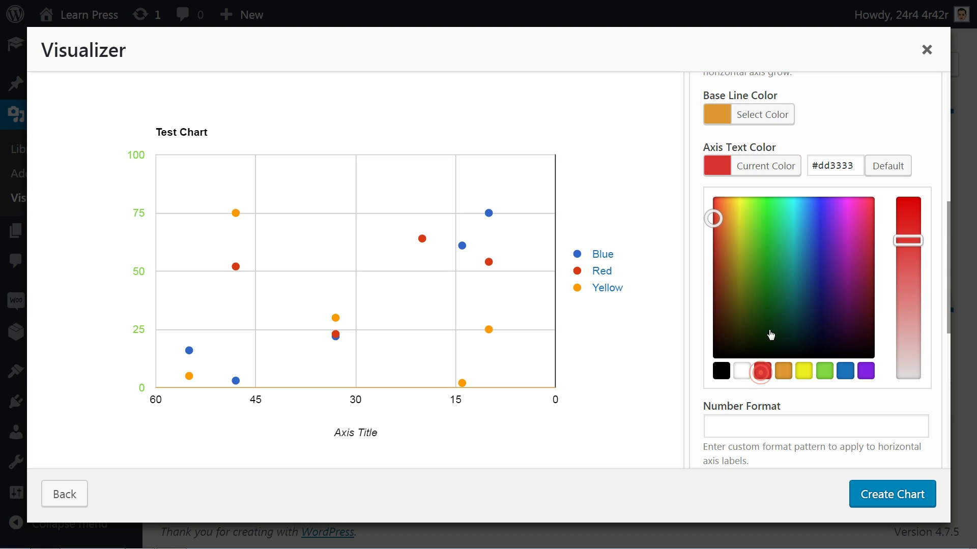
left_click(768, 165)
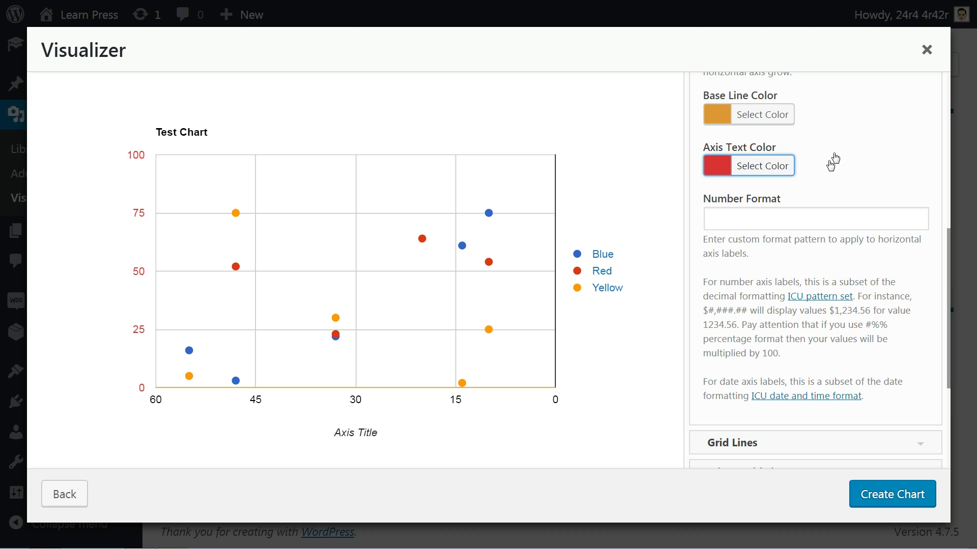
Start editing the horizontal axis number format
left_click(779, 216)
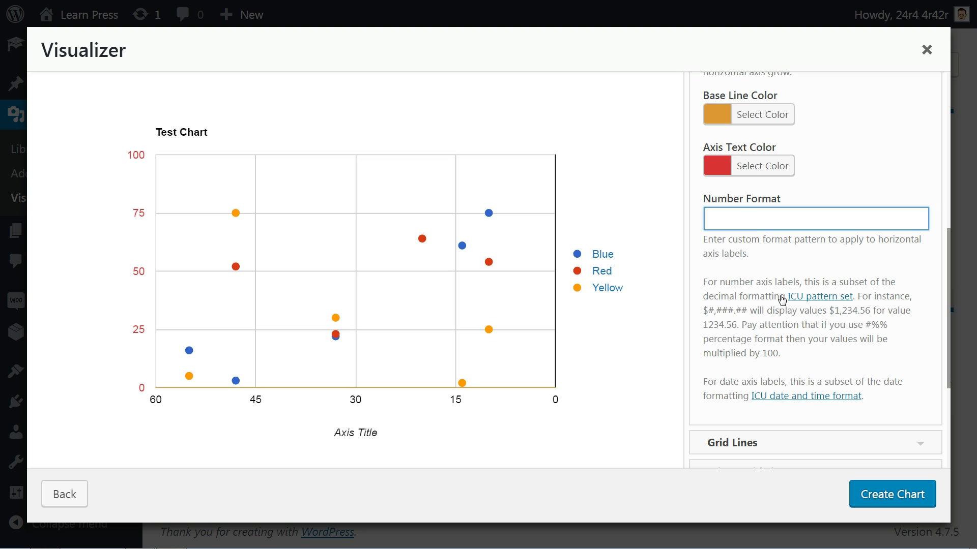
scroll(781, 297, "down", 1)
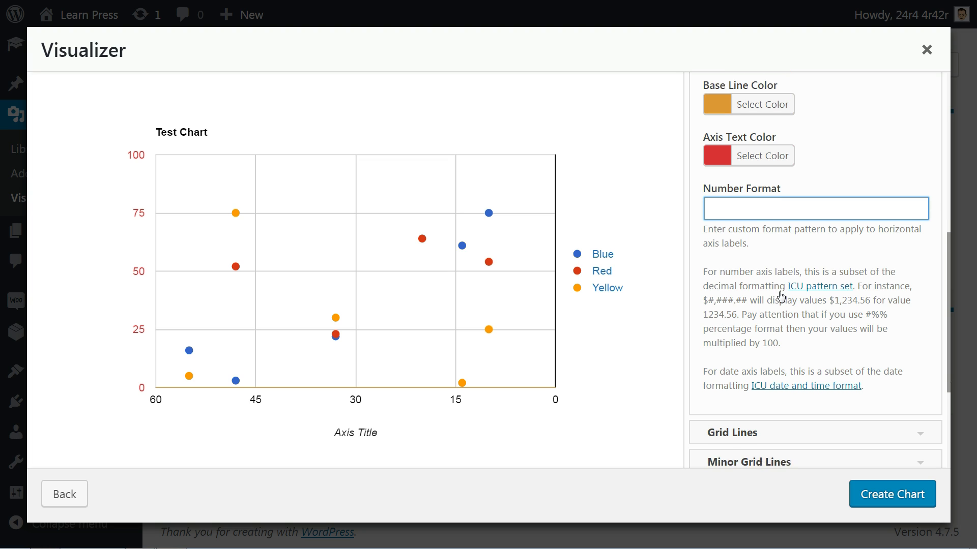
scroll(781, 295, "down", 3)
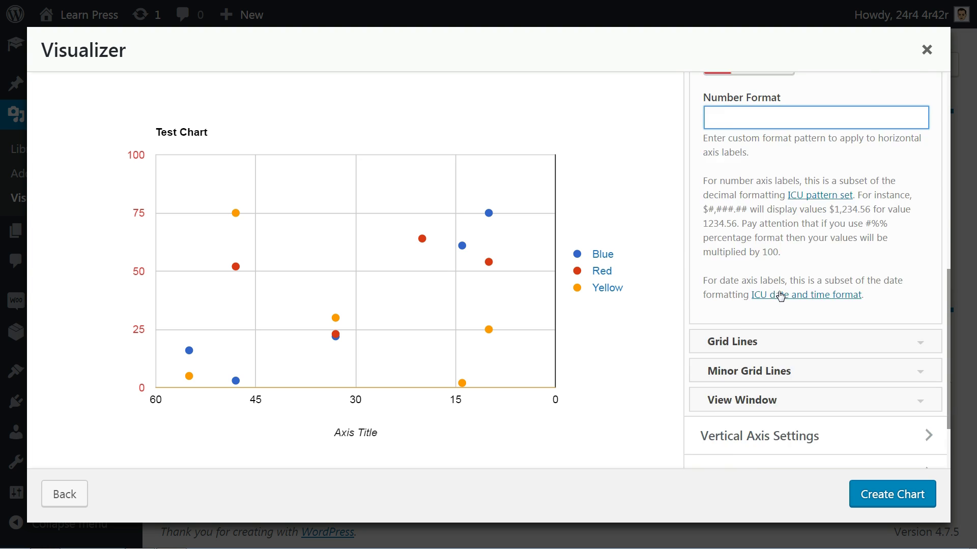
Set the gridline count to 10 with red gridlines
left_click(921, 244)
scroll(920, 244, "down", 2)
left_click(705, 197)
type("10")
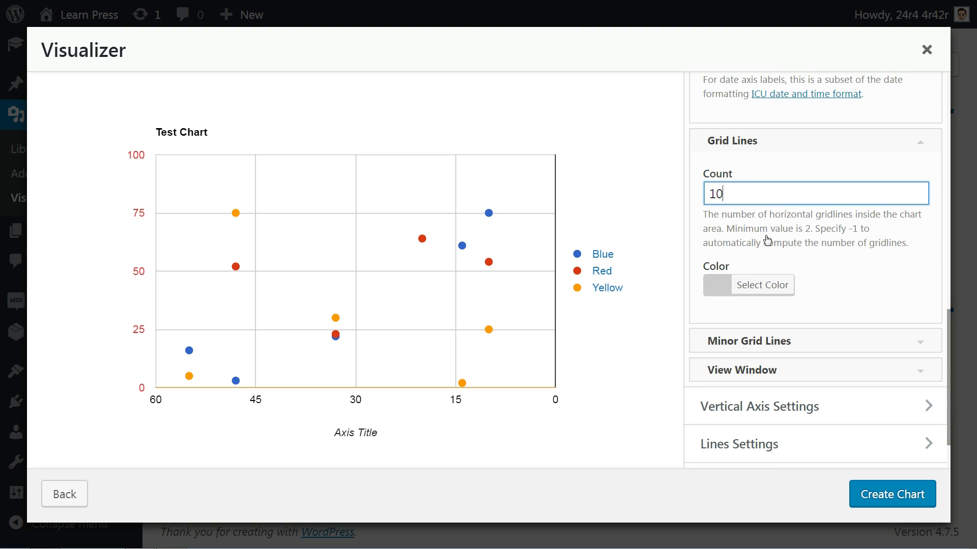
left_click(748, 285)
scroll(759, 390, "down", 4)
left_click(763, 290)
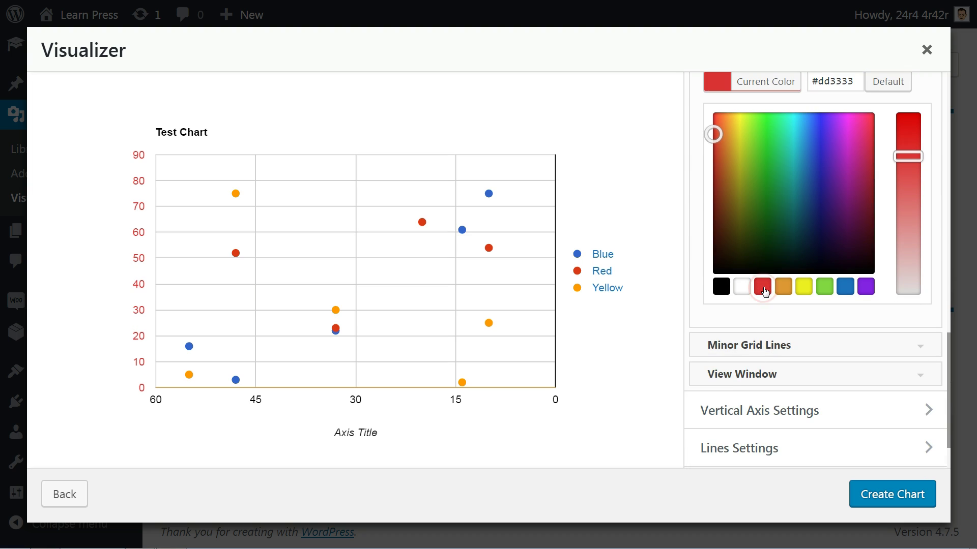
scroll(762, 270, "up", 4)
left_click(763, 136)
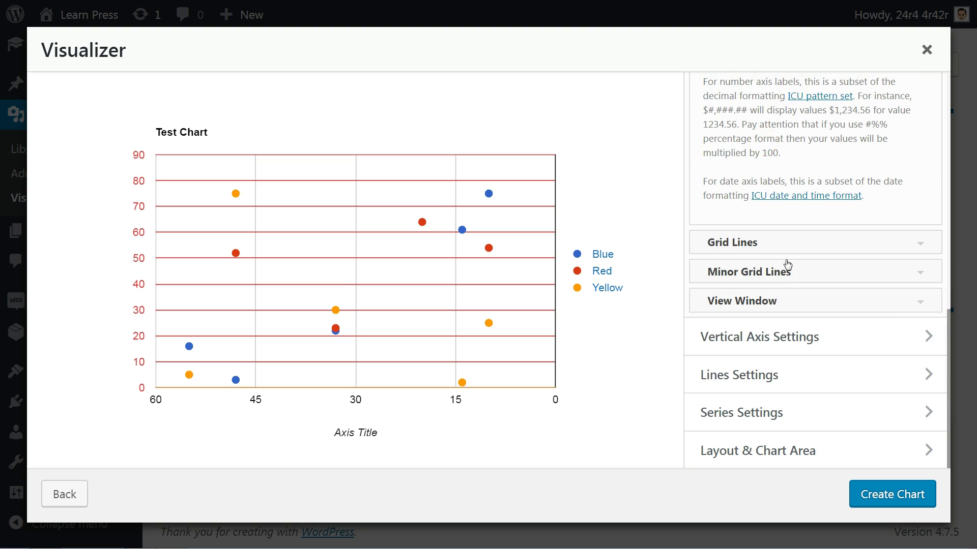
Add 2 grey minor gridlines between each pair of gridlines
left_click(787, 266)
left_click(732, 170)
type("2")
left_click(761, 245)
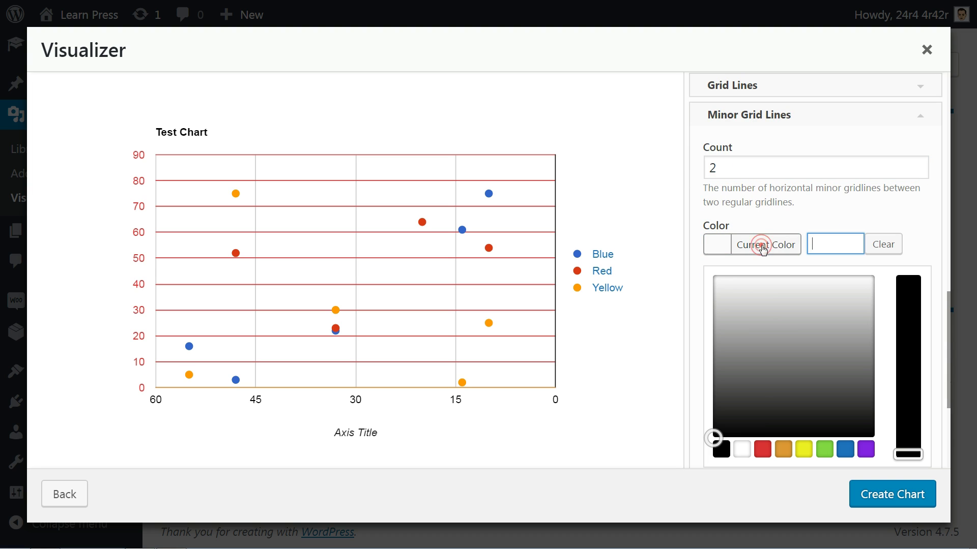
left_click(752, 353)
left_click(793, 212)
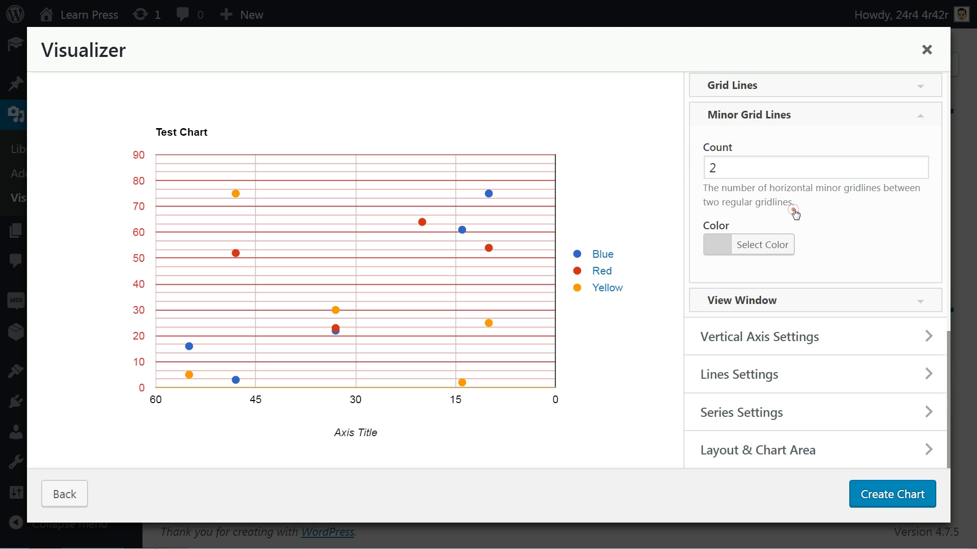
left_click(918, 116)
Edit the view window maximum and minimum values, typing 5 and then deleting it
left_click(923, 305)
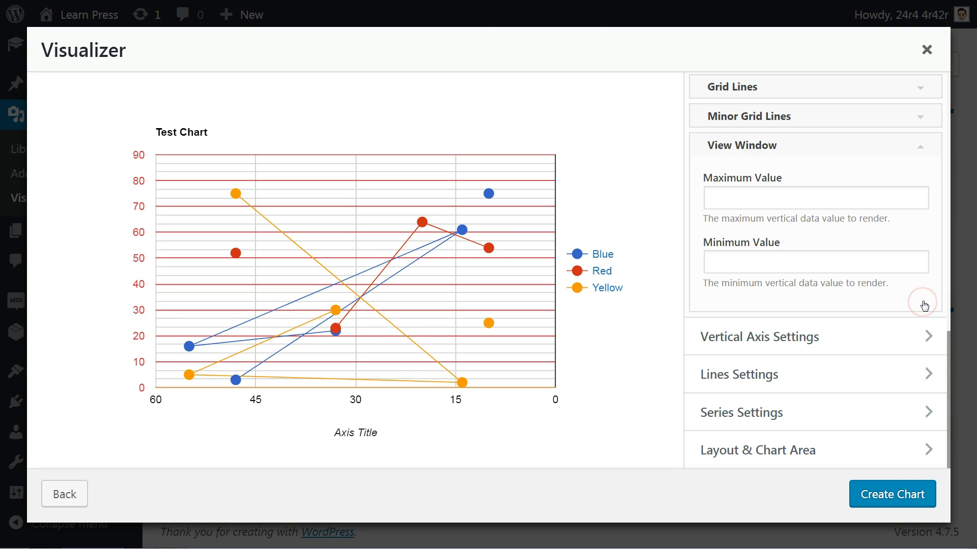
left_click(745, 197)
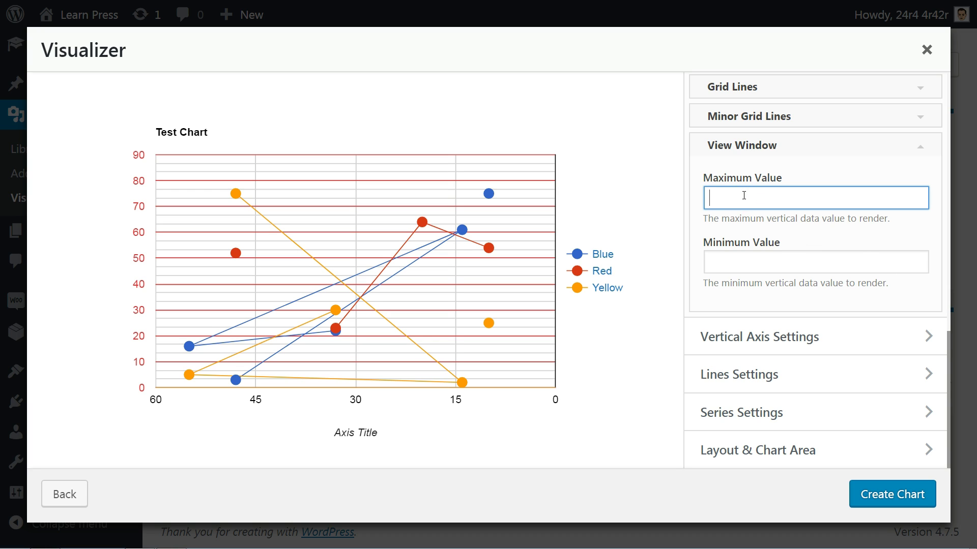
left_click(745, 254)
type("5")
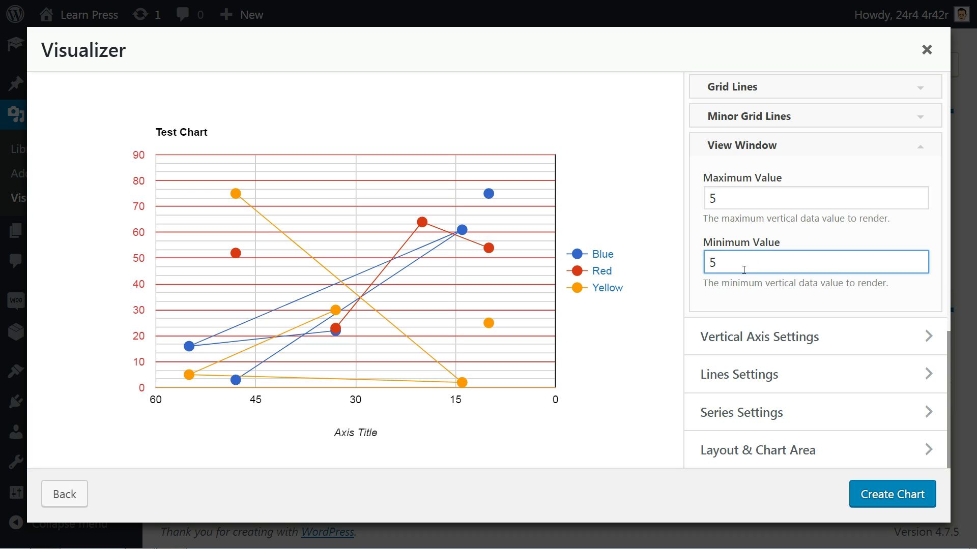
double_click(733, 197)
key("BackSpace")
left_click(930, 339)
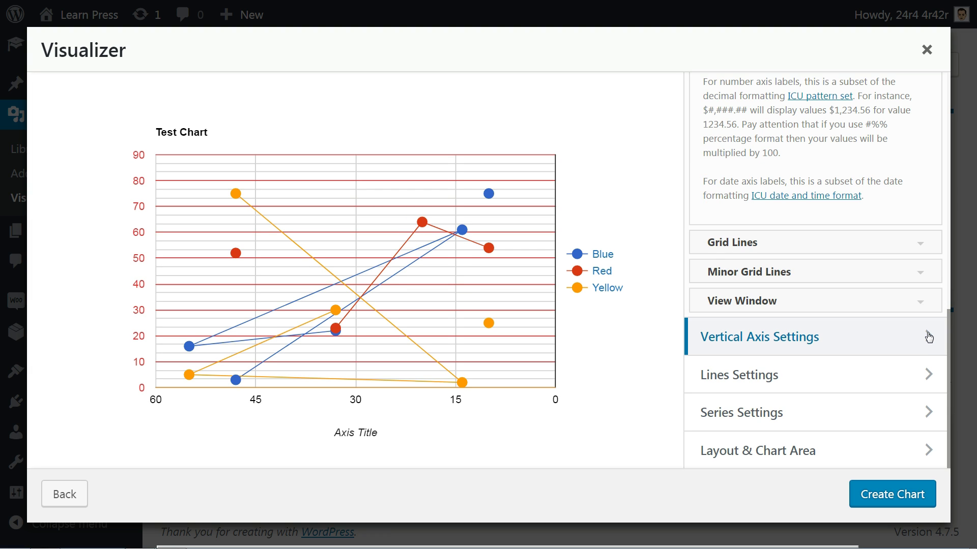
Set the line width to 2 and the point size to 20
left_click(929, 337)
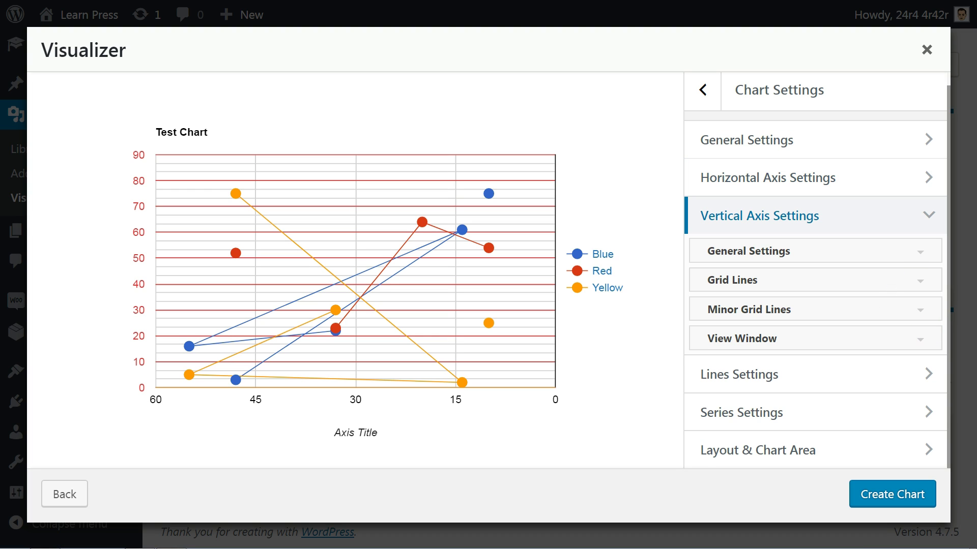
left_click(927, 372)
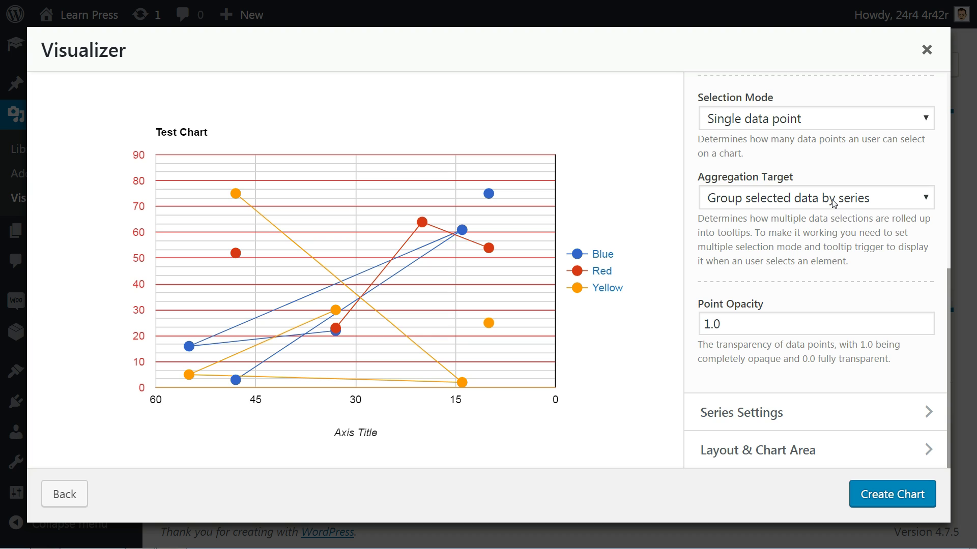
left_click_drag(726, 331, 681, 340)
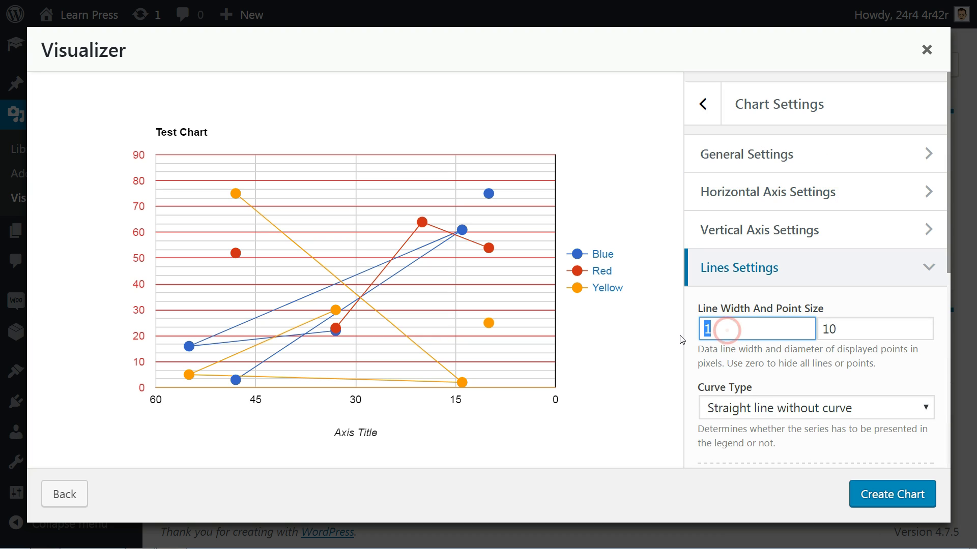
type("2")
key("Tab")
type("20")
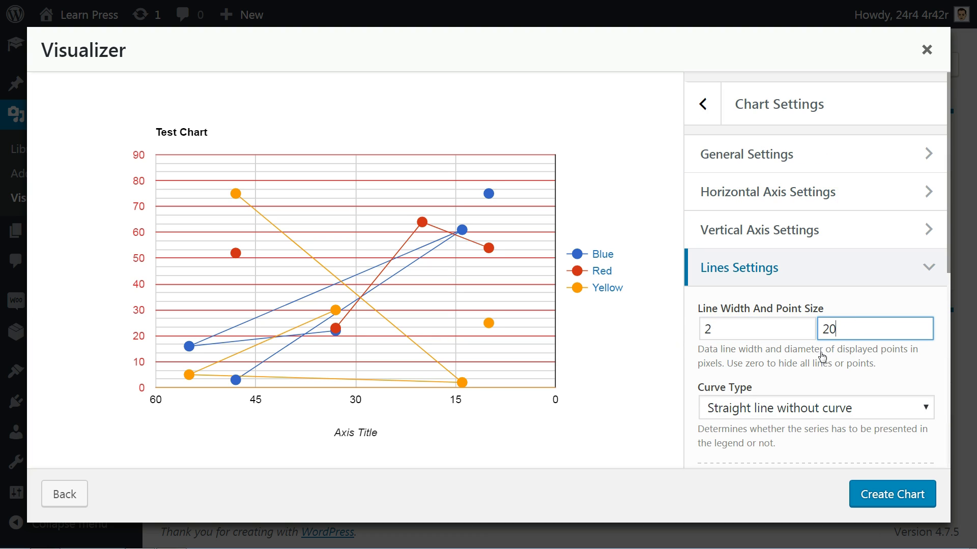
left_click(823, 358)
Use smoothed curves, multiple-point selection and one tooltip per selection
scroll(824, 331, "down", 2)
left_click(876, 306)
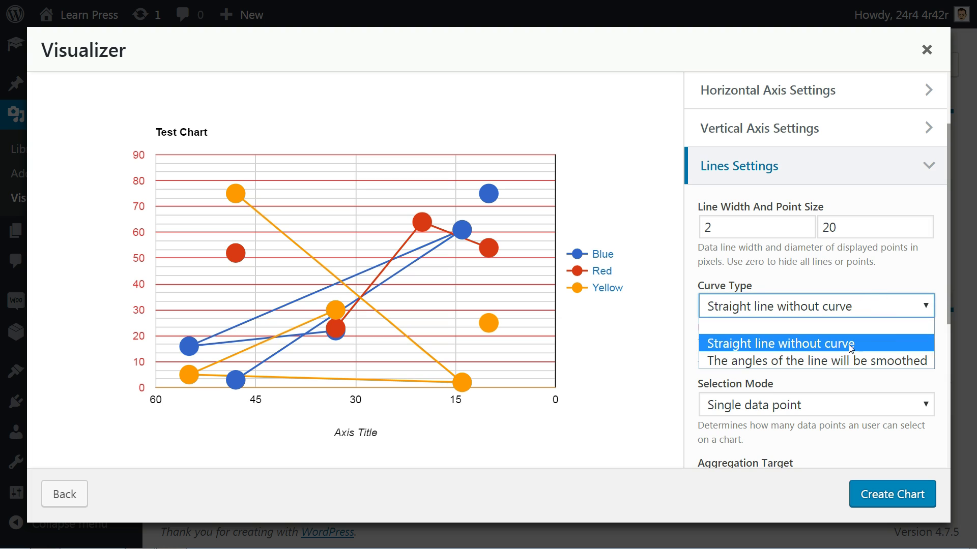
left_click(851, 361)
scroll(807, 279, "down", 4)
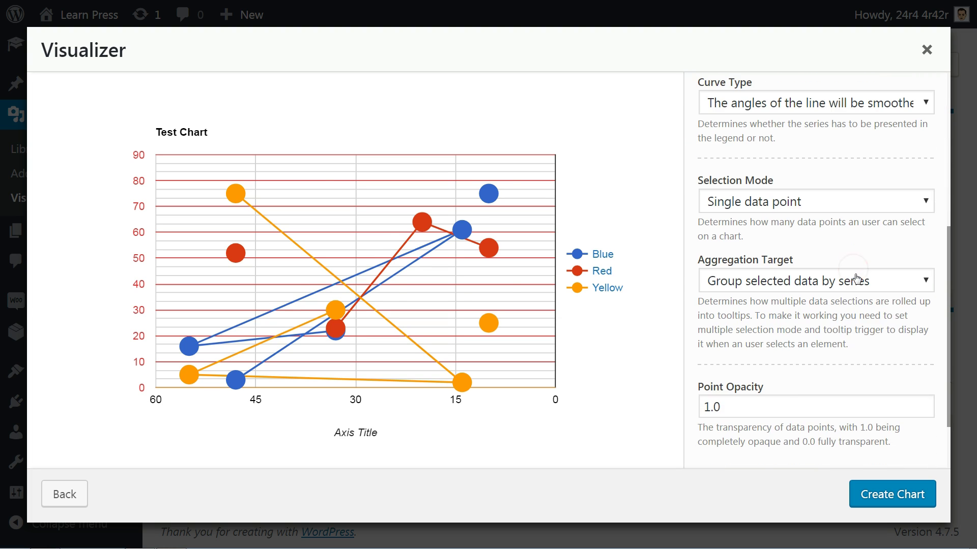
left_click(813, 204)
left_click(810, 251)
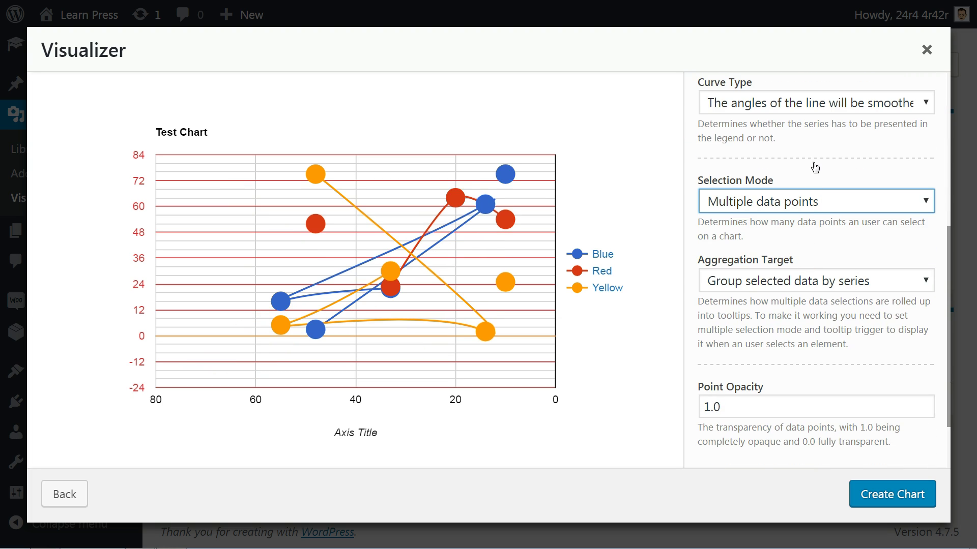
left_click(797, 283)
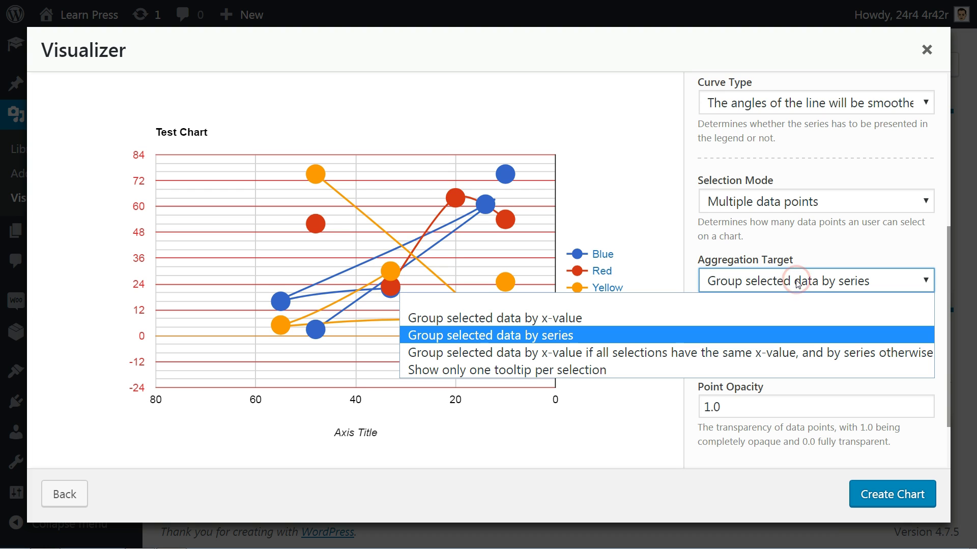
left_click(777, 365)
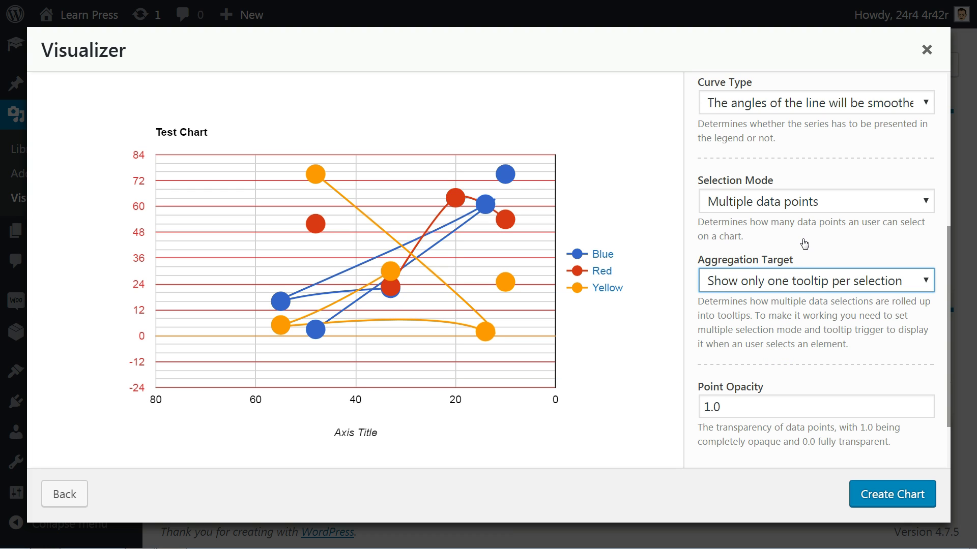
Change the point opacity from 1.0 to 0.0, then reselect it for replacement
scroll(808, 254, "down", 2)
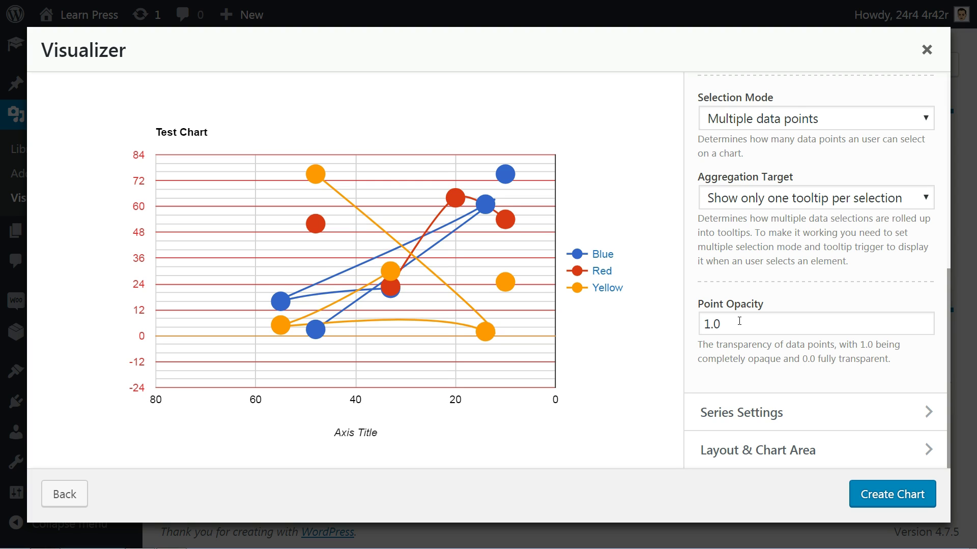
left_click_drag(739, 321, 690, 329)
type("0.0")
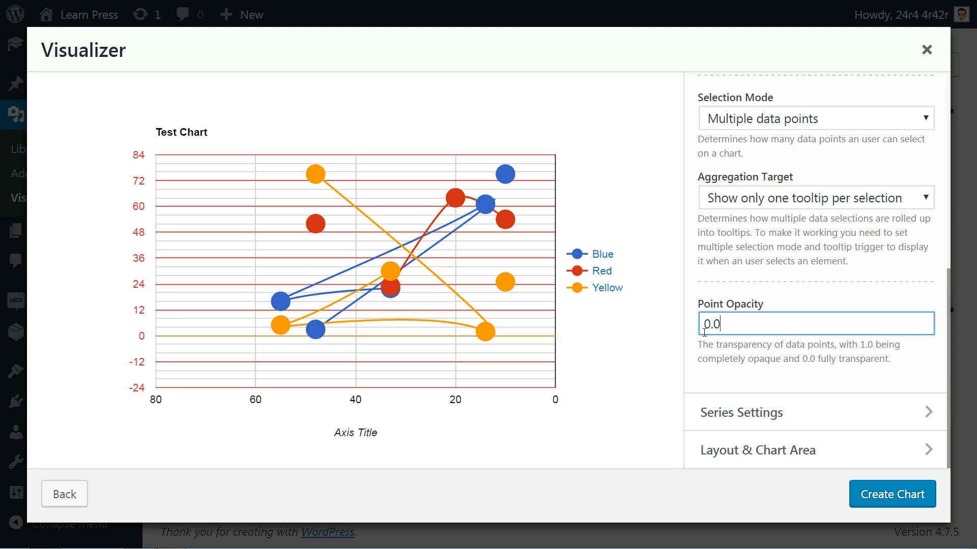
left_click(730, 358)
left_click(726, 325)
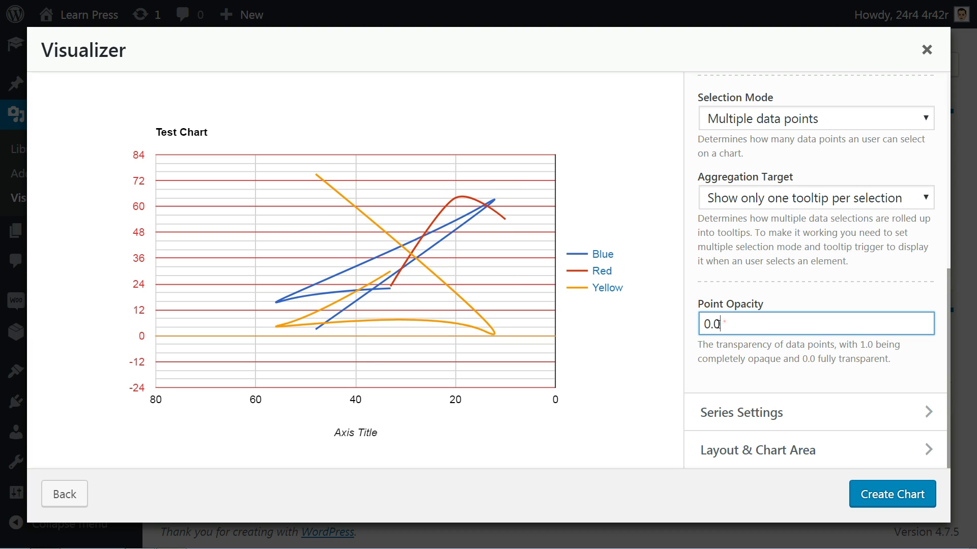
left_click_drag(722, 324, 694, 330)
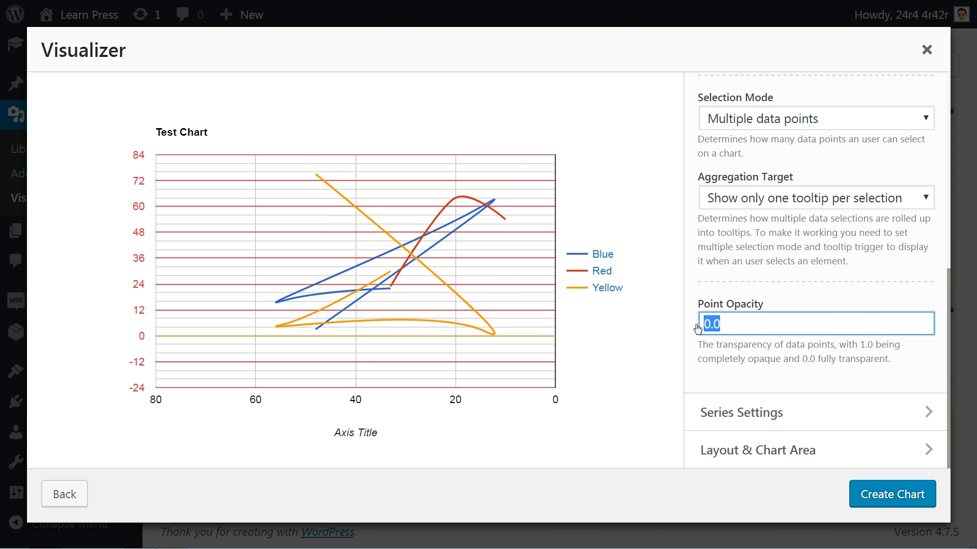
Restore point opacity to 1.0 and keep the Male series in the legend with straight lines
type("1.0")
left_click(734, 358)
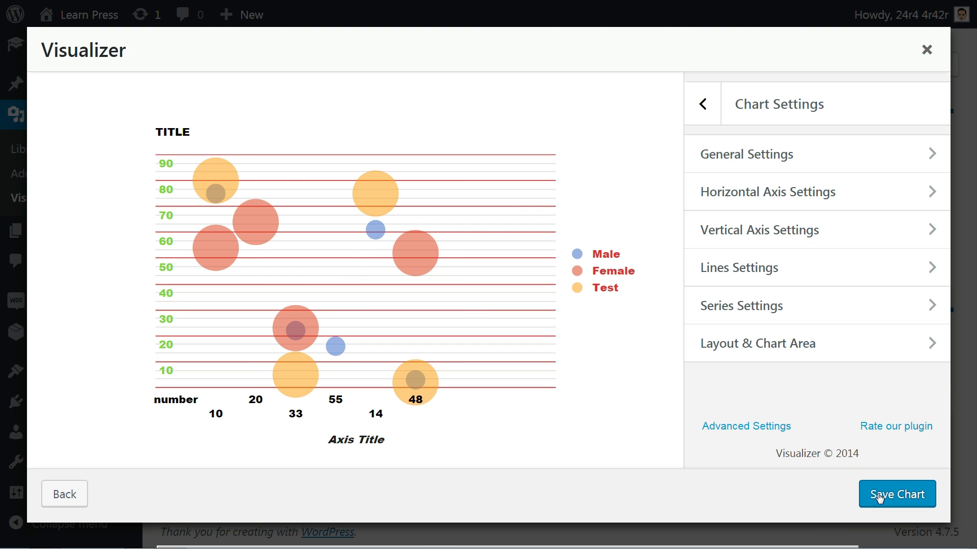
left_click(931, 316)
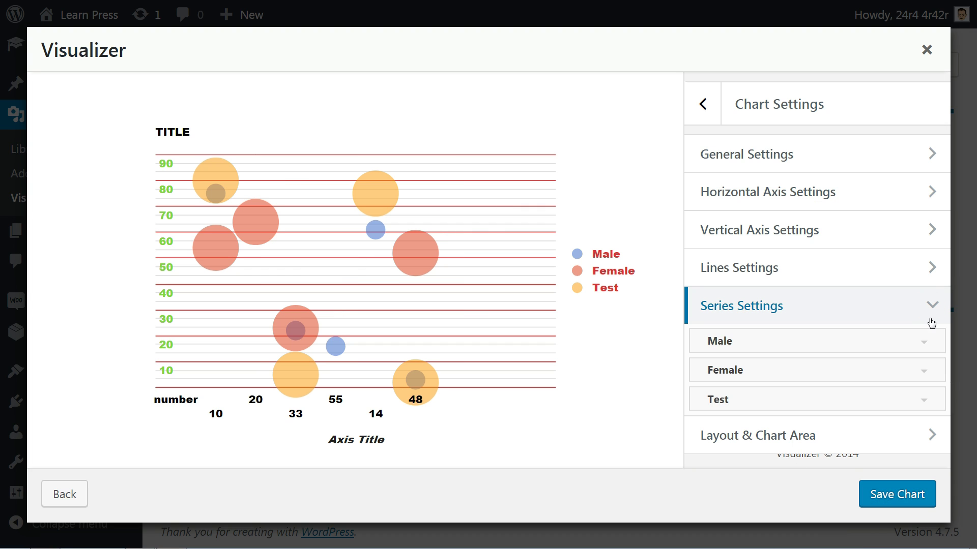
left_click(923, 346)
left_click(924, 139)
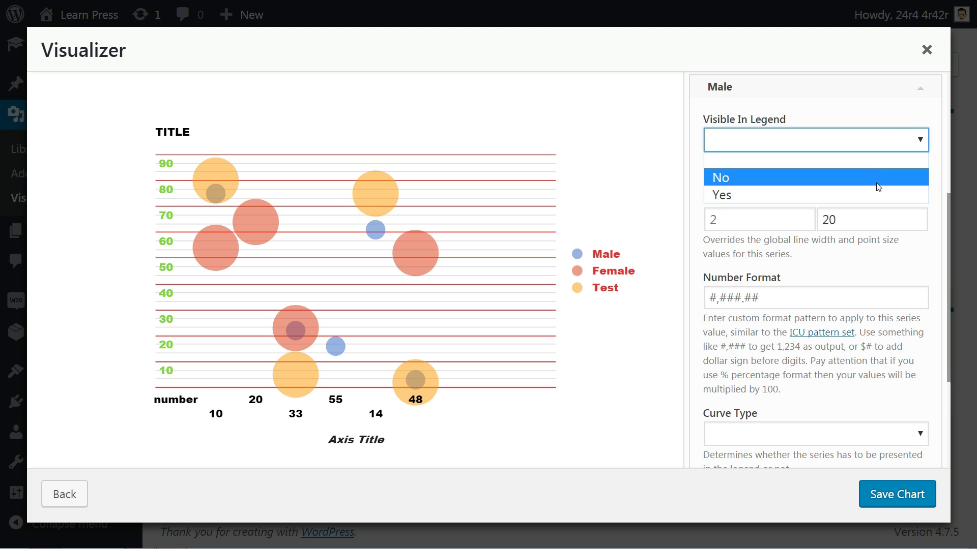
left_click(878, 195)
key("Tab")
key("Tab")
key("Tab")
scroll(775, 243, "down", 4)
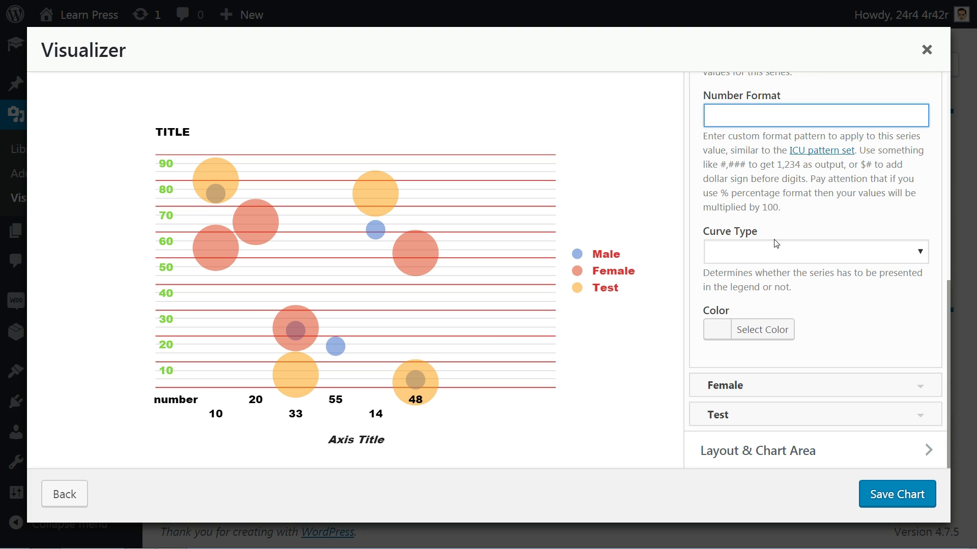
left_click(776, 250)
left_click(777, 289)
Color the Male series purple (#8224e3)
left_click(766, 329)
scroll(764, 366, "down", 2)
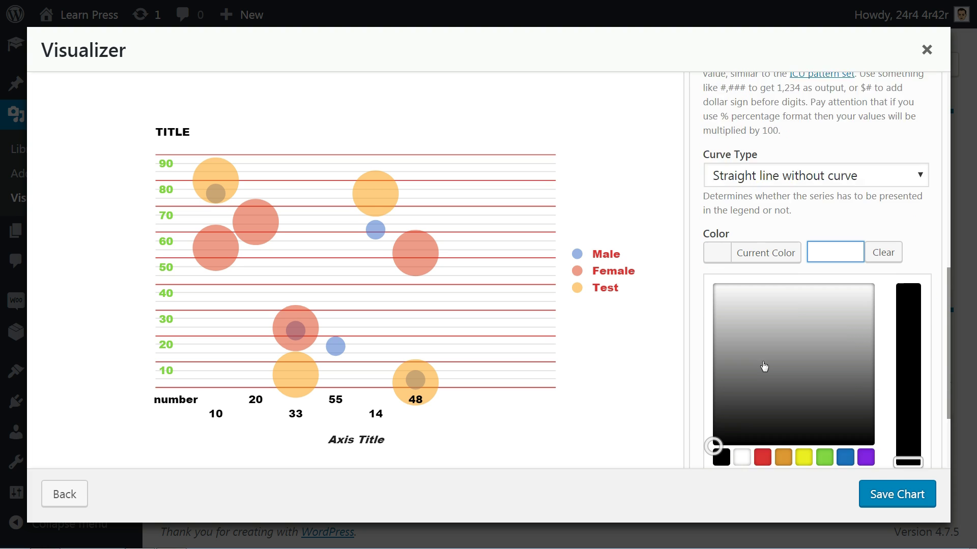
scroll(764, 366, "down", 3)
left_click(844, 328)
left_click(866, 327)
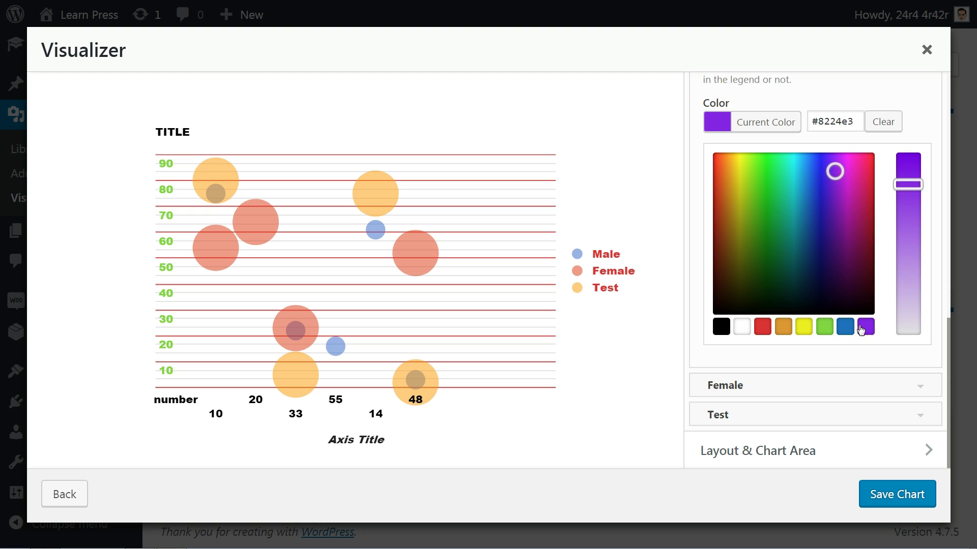
left_click(817, 95)
scroll(883, 338, "up", 10)
left_click(927, 218)
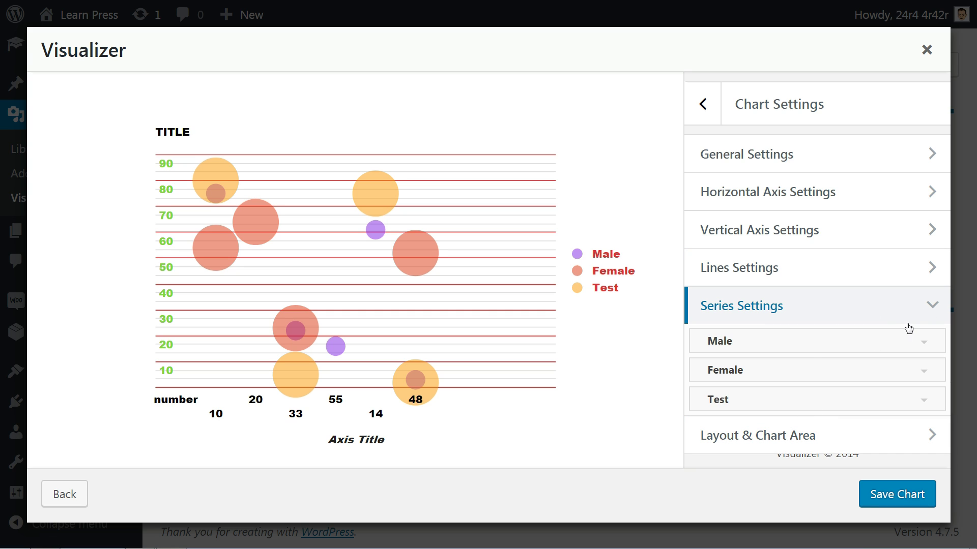
Edit the chart size fields, leaving width at 100% and height at 400
left_click(929, 306)
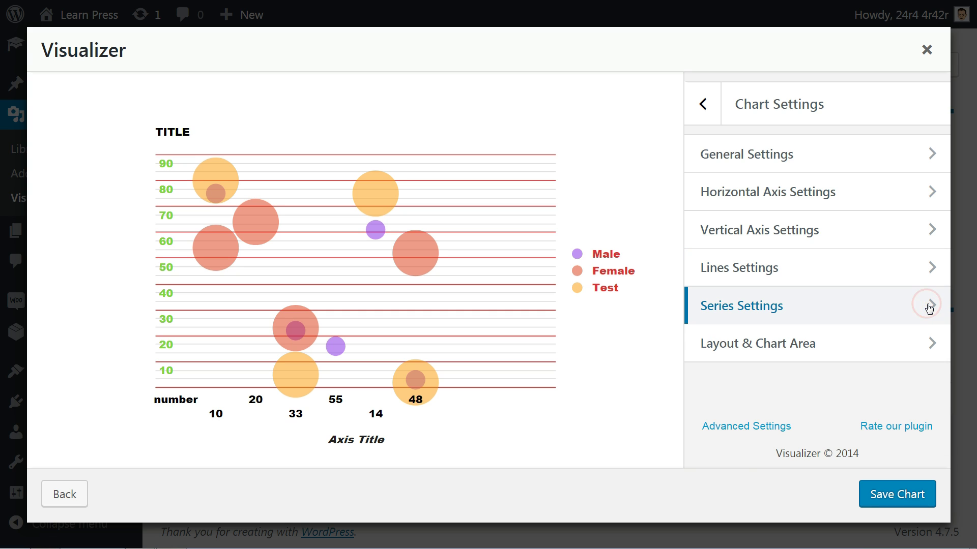
left_click(927, 349)
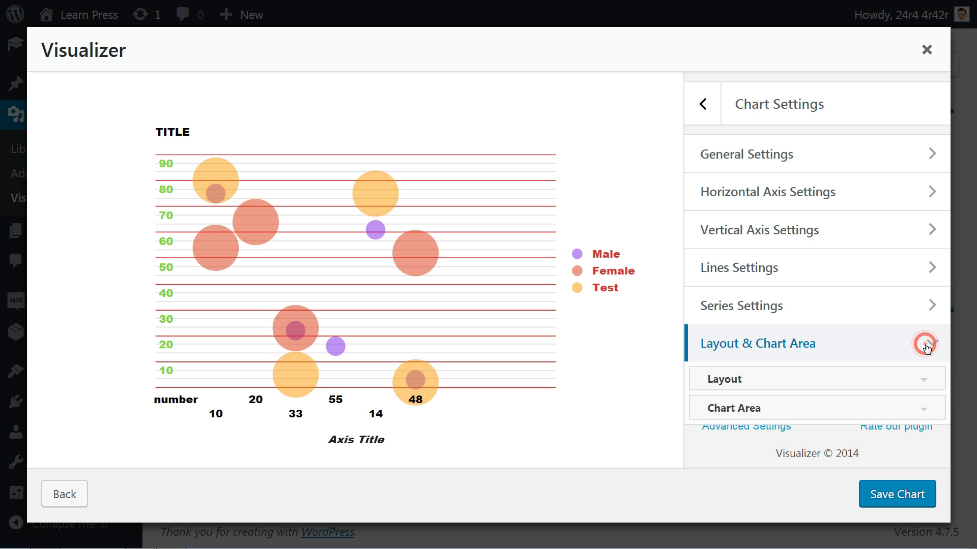
left_click(922, 384)
scroll(920, 381, "down", 5)
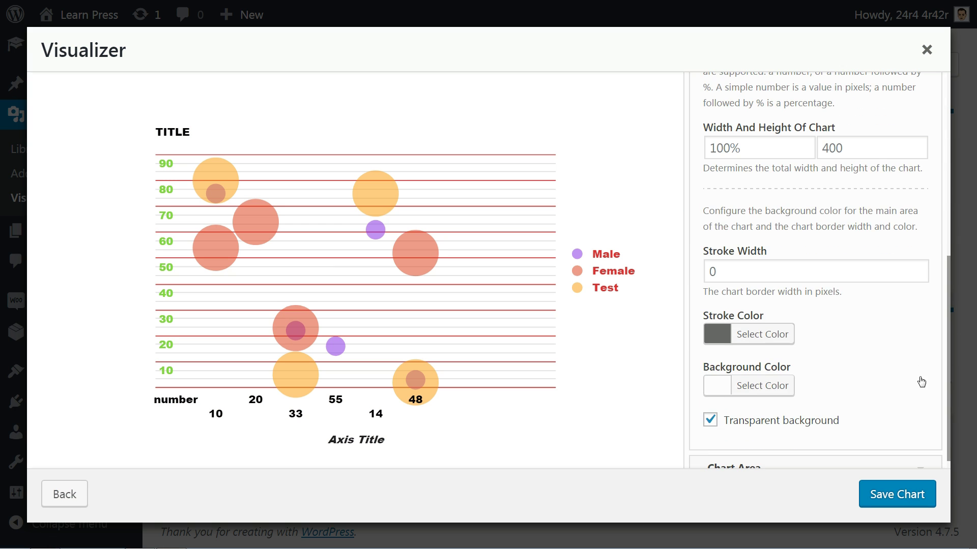
triple_click(757, 146)
key("BackSpace")
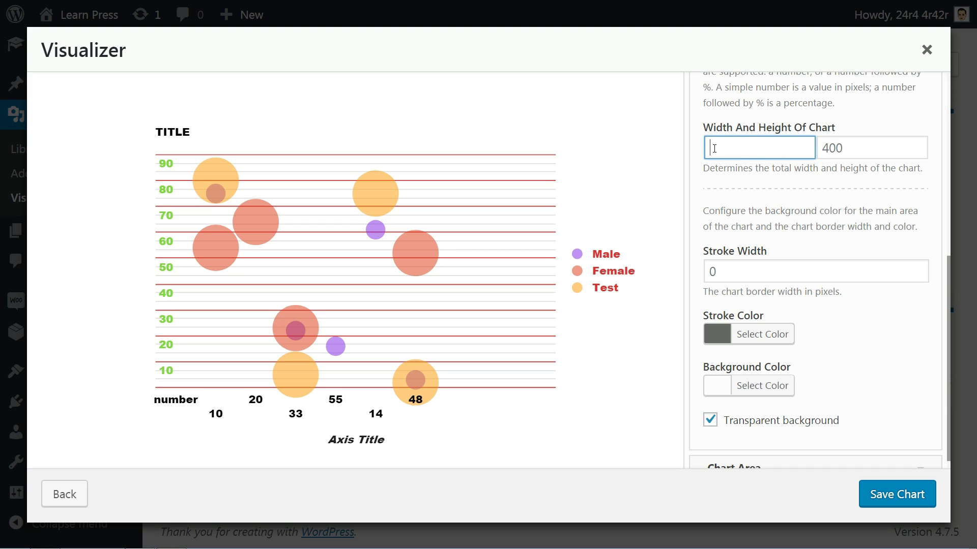
left_click(833, 147)
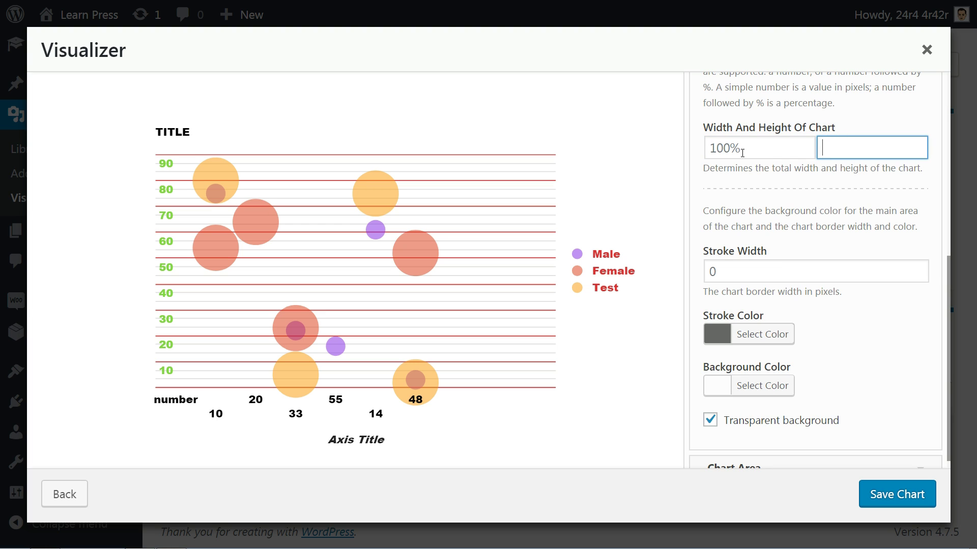
left_click(749, 182)
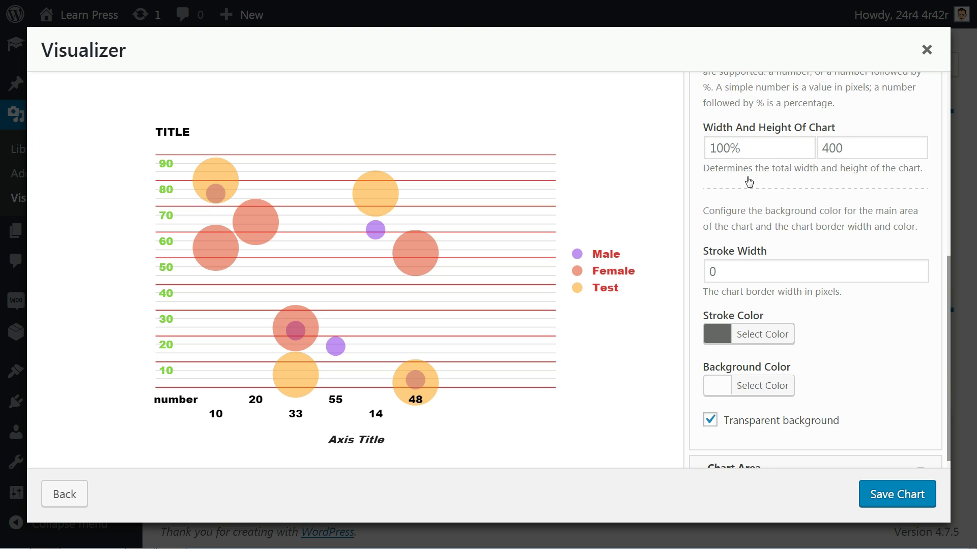
left_click(750, 148)
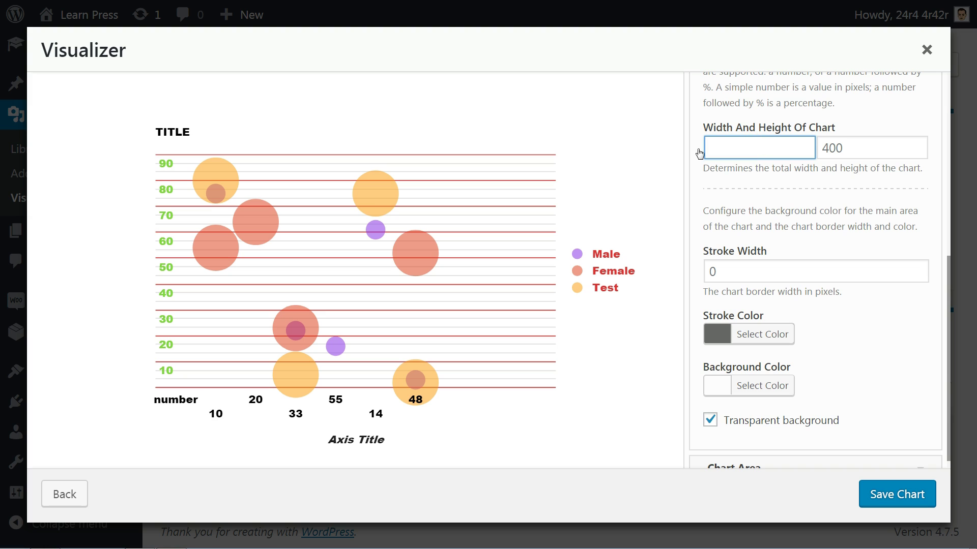
left_click(849, 149)
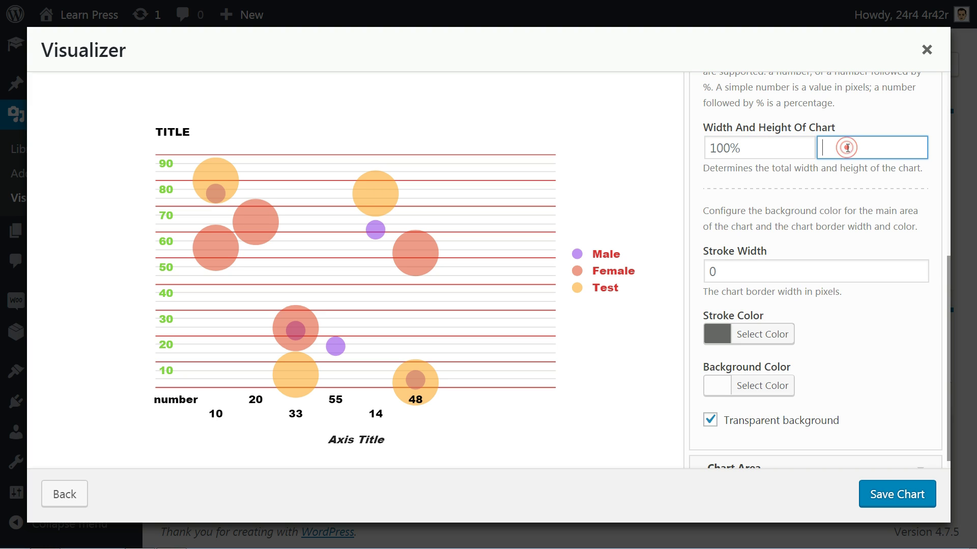
left_click(809, 177)
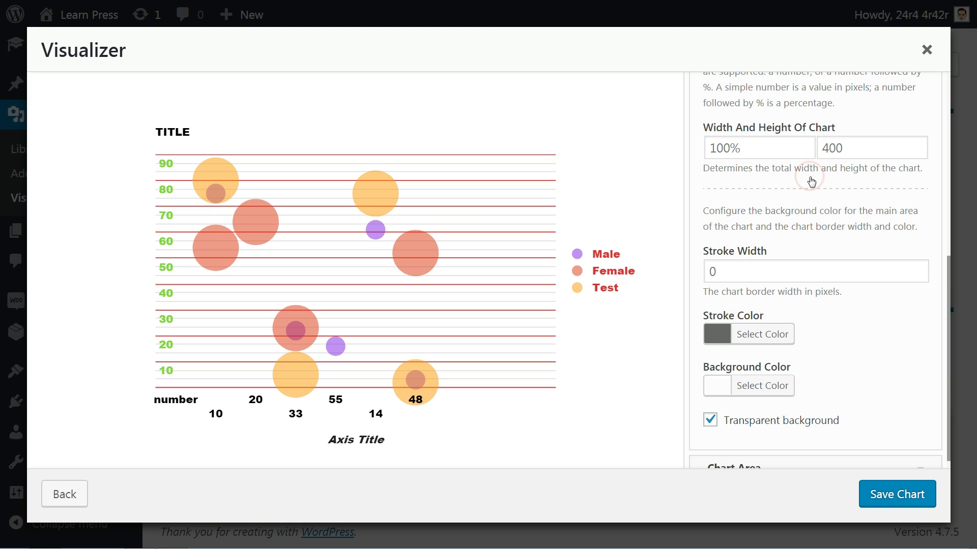
Check the border width and stroke colour, then keep the background transparent
left_click(740, 266)
scroll(758, 295, "down", 1)
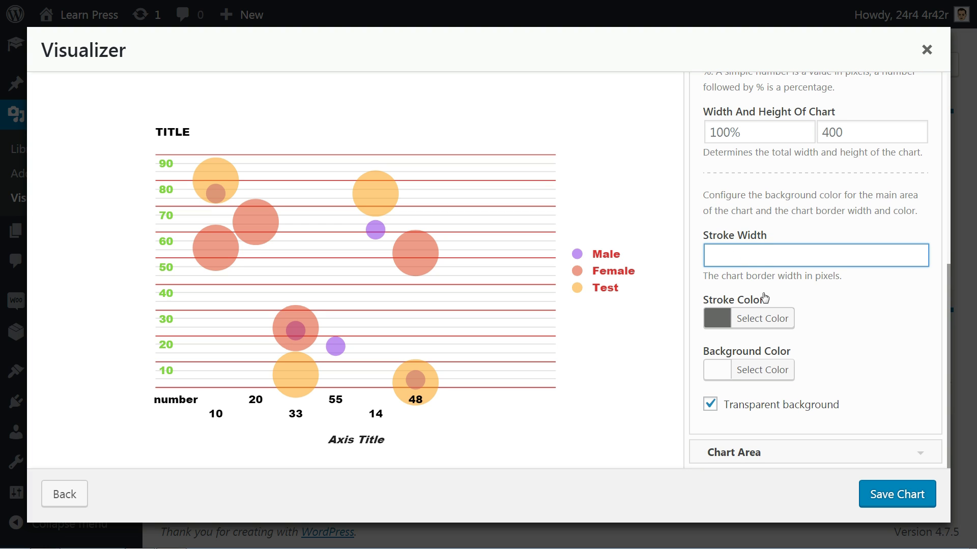
left_click(753, 318)
scroll(752, 313, "down", 4)
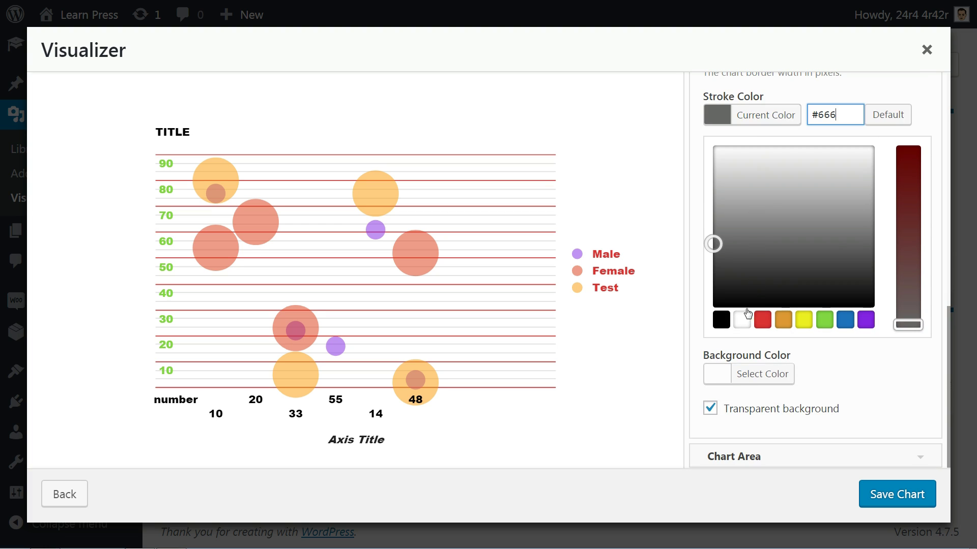
left_click(763, 116)
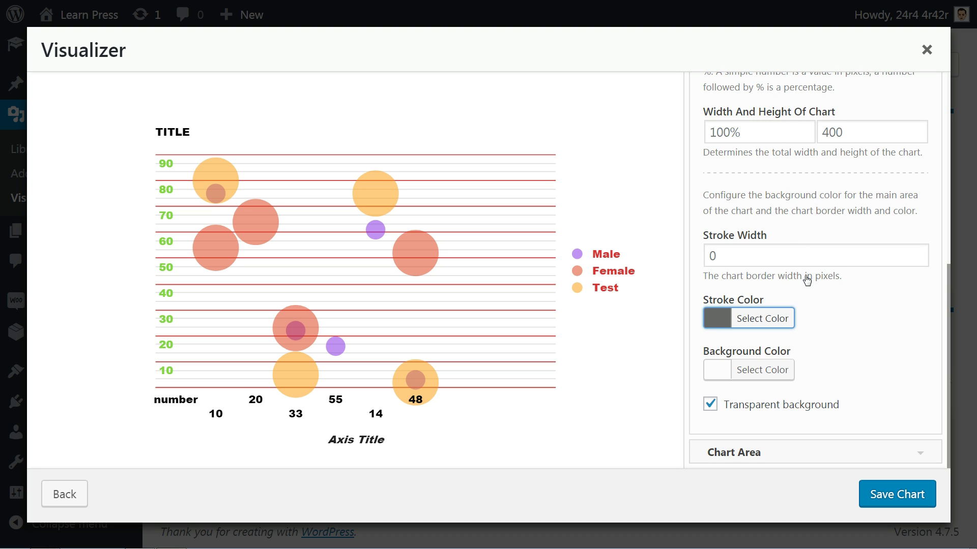
left_click(710, 404)
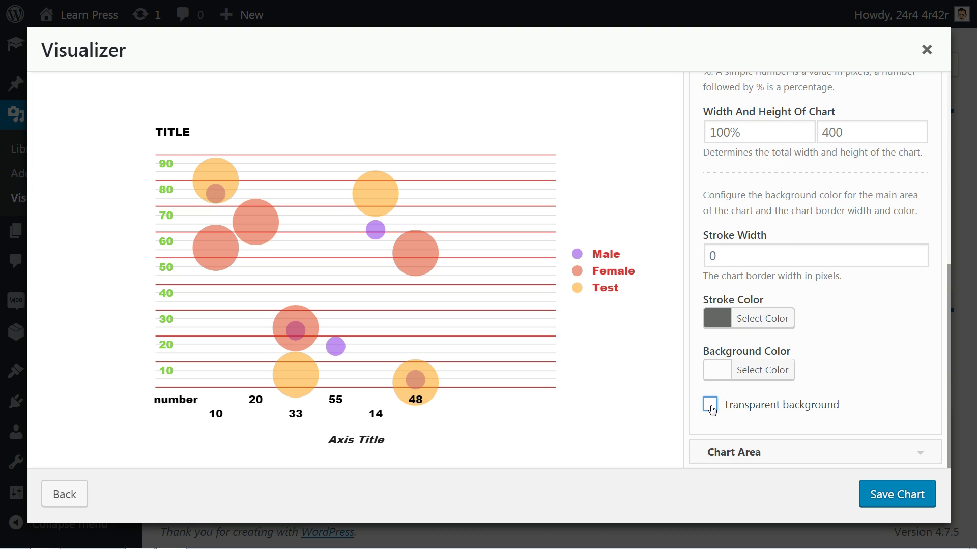
left_click(711, 405)
left_click(916, 455)
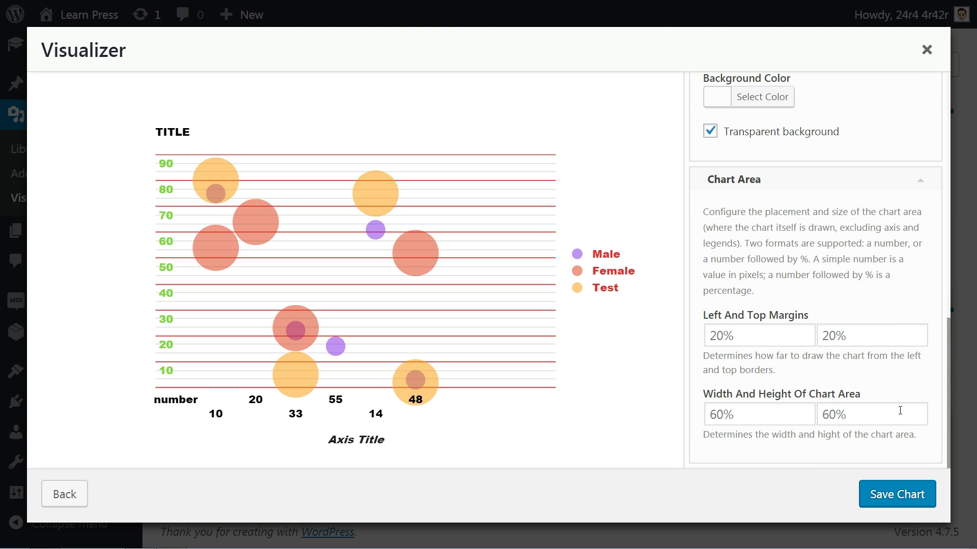
Enter 20% for the left and top margins and 60% for chart area width and height
triple_click(757, 341)
key("BackSpace")
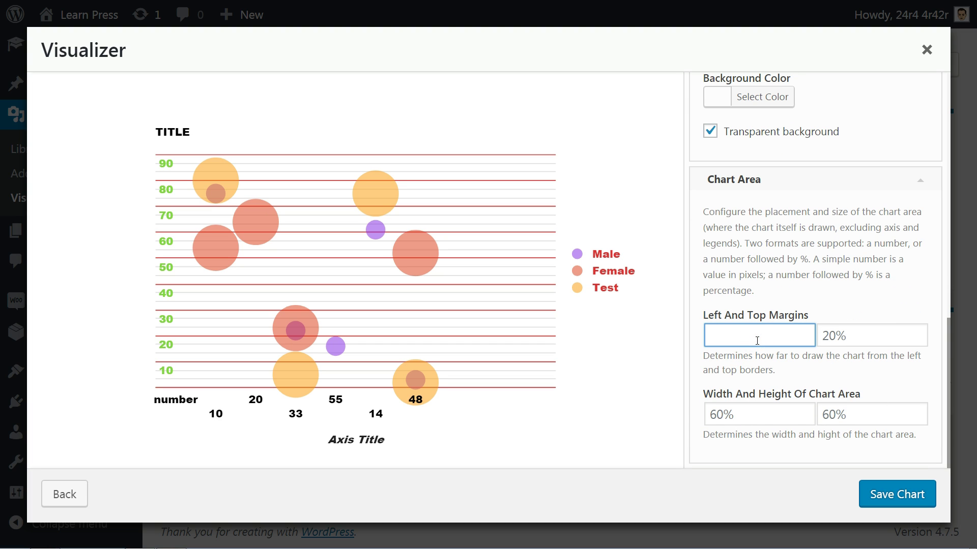
type("20%")
triple_click(851, 335)
key("BackSpace")
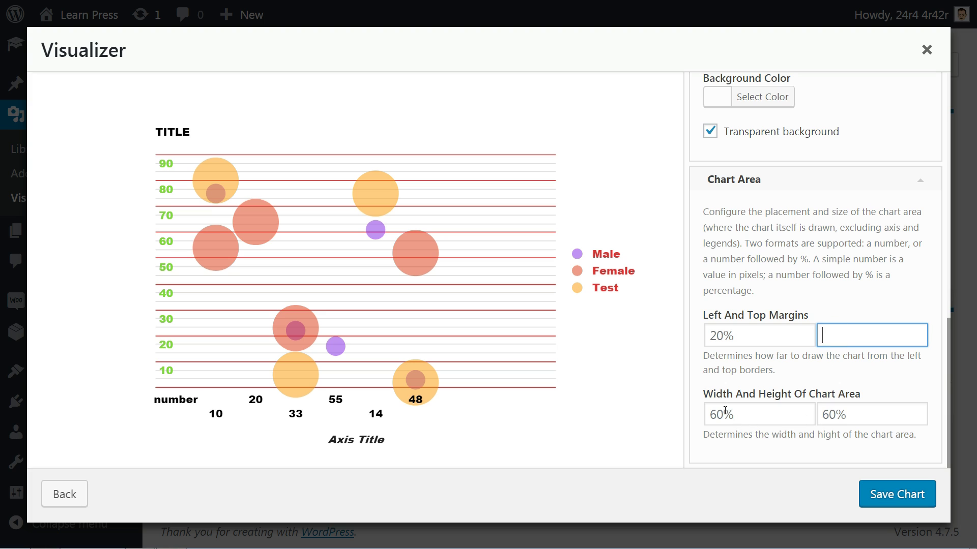
type("20%")
triple_click(724, 410)
key("BackSpace")
type("60%")
triple_click(840, 416)
key("BackSpace")
type("60%")
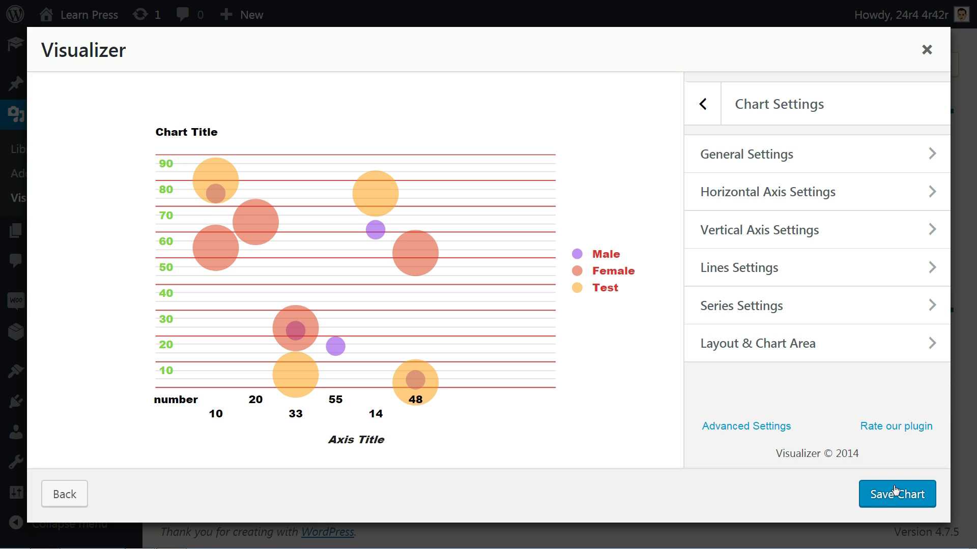
Save the chart, copy its shortcode, and paste it into a new page titled 'Report'
left_click(897, 495)
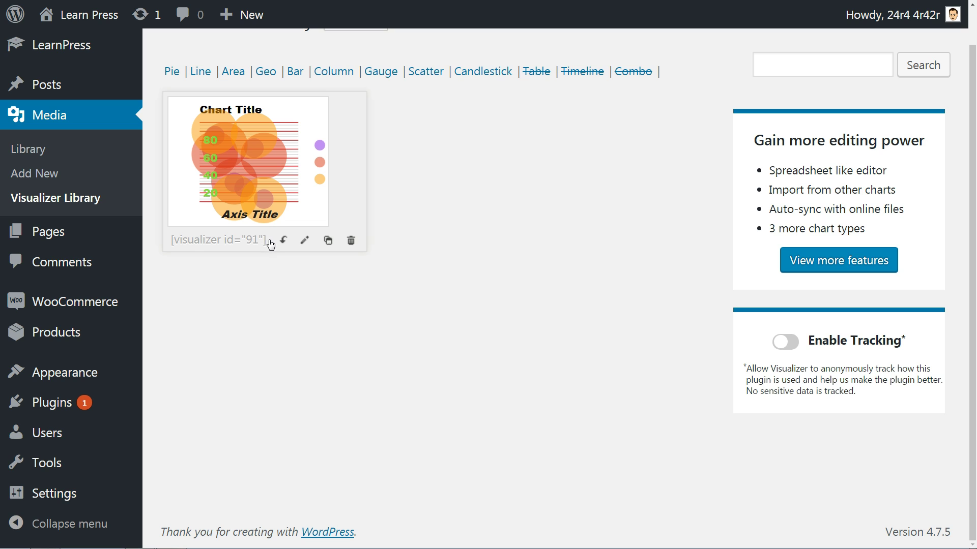
left_click_drag(268, 242, 173, 246)
key("ctrl+c")
mouse_move(130, 243)
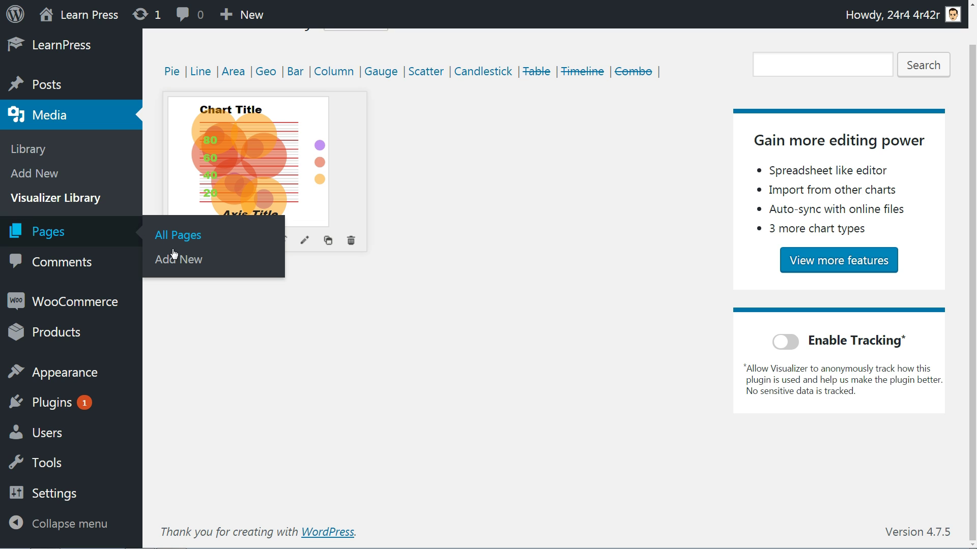
left_click(182, 259)
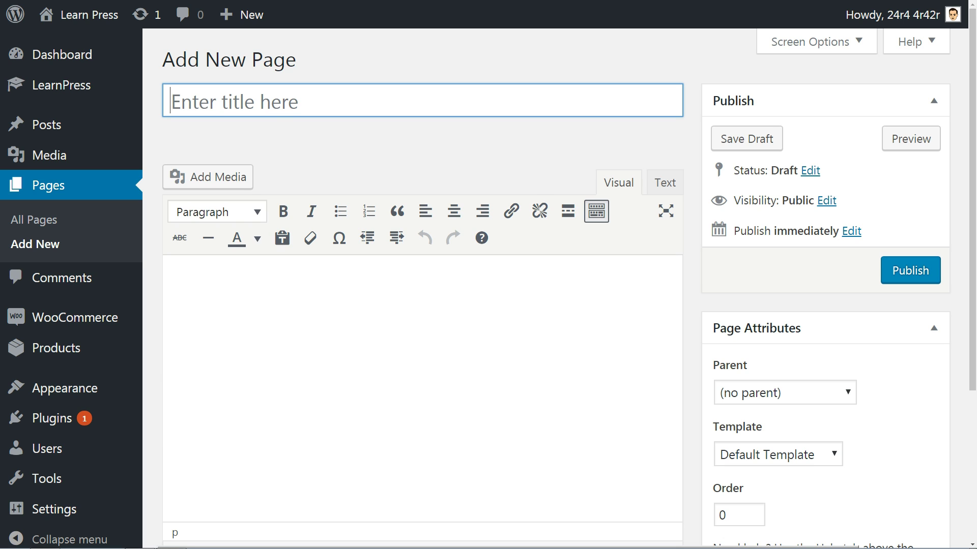
left_click(226, 102)
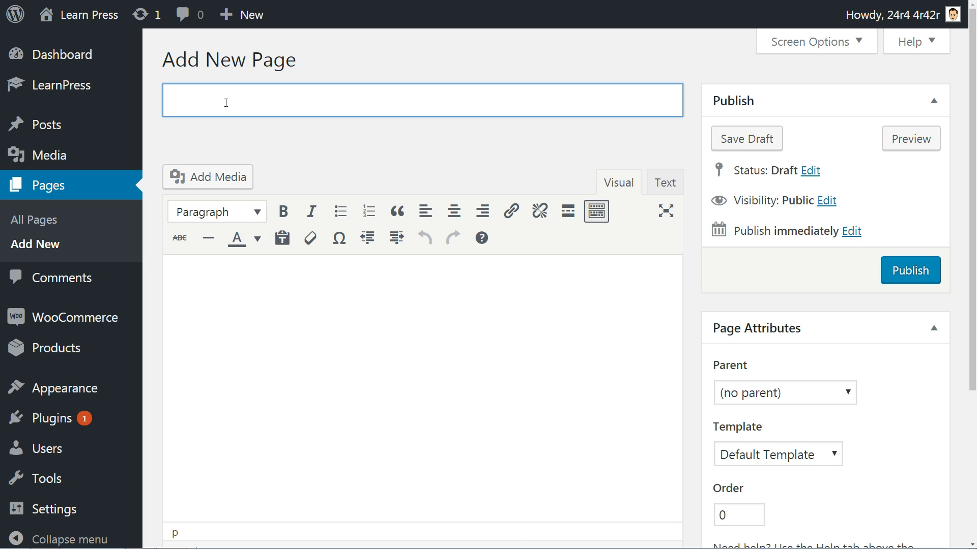
type("Report")
left_click(210, 283)
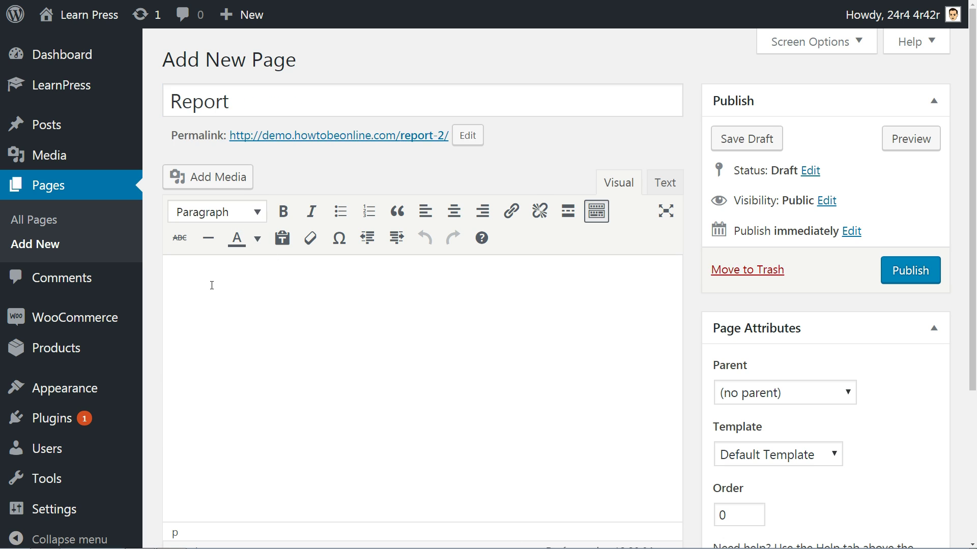
right_click(204, 284)
left_click(229, 347)
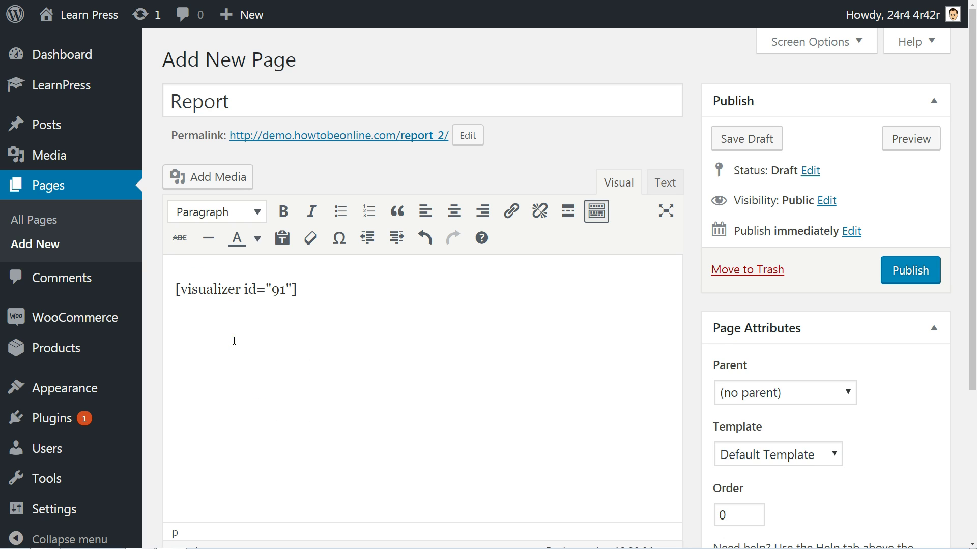
Preview the Report page and inspect the Test and Female bubbles (10, 54; 20, 64; 33, 23)
left_click(914, 189)
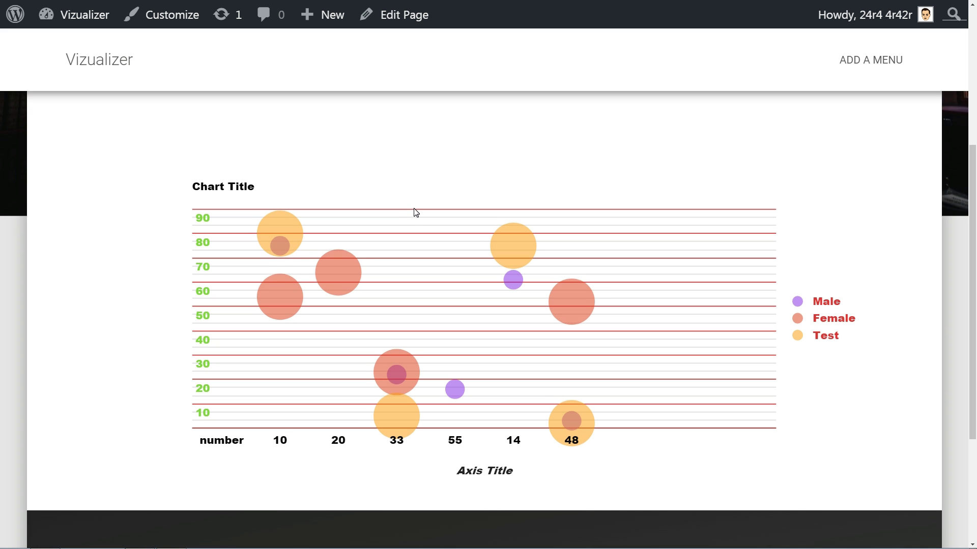
scroll(416, 212, "up", 1)
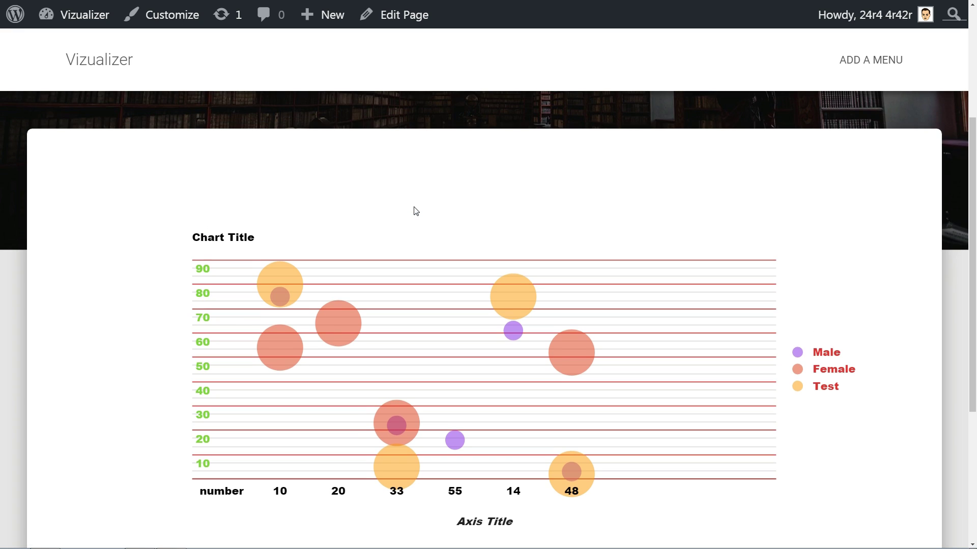
left_click(284, 278)
left_click(283, 354)
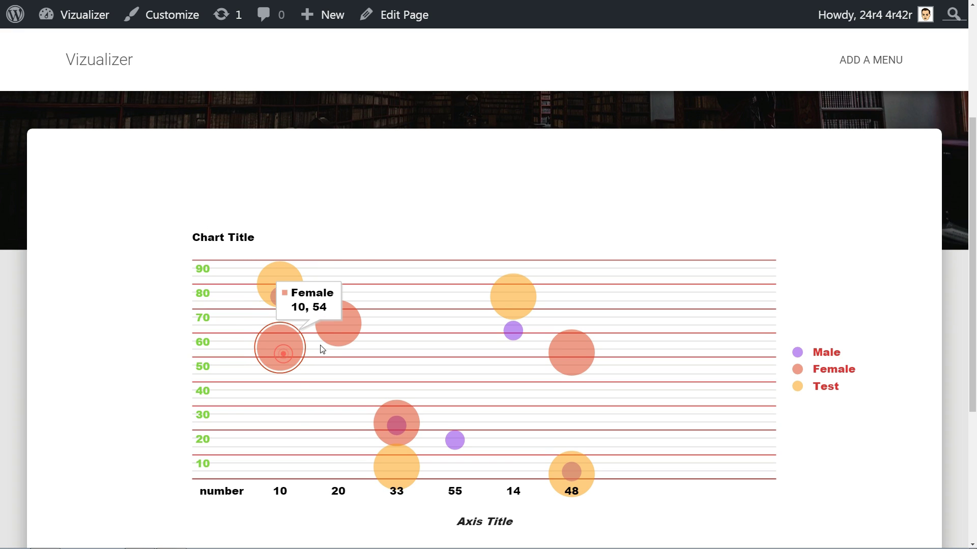
left_click(347, 327)
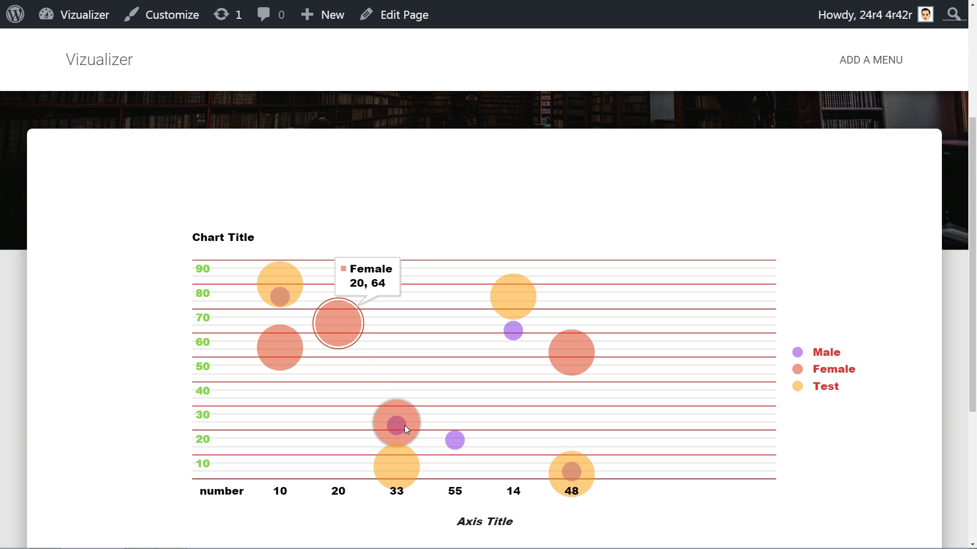
left_click(404, 425)
left_click(514, 302)
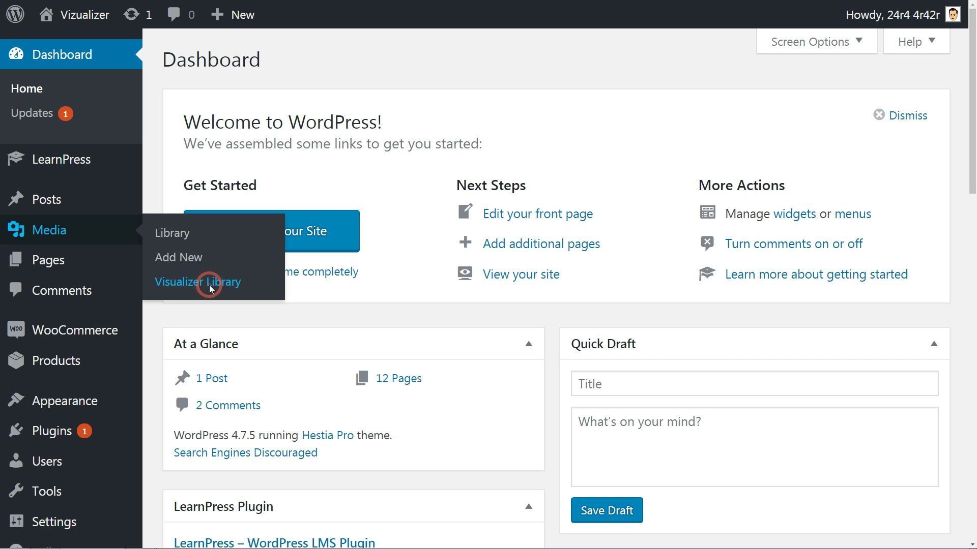
Open the saved chart from the Visualizer Library and switch its type to Line
left_click(209, 285)
left_click(304, 279)
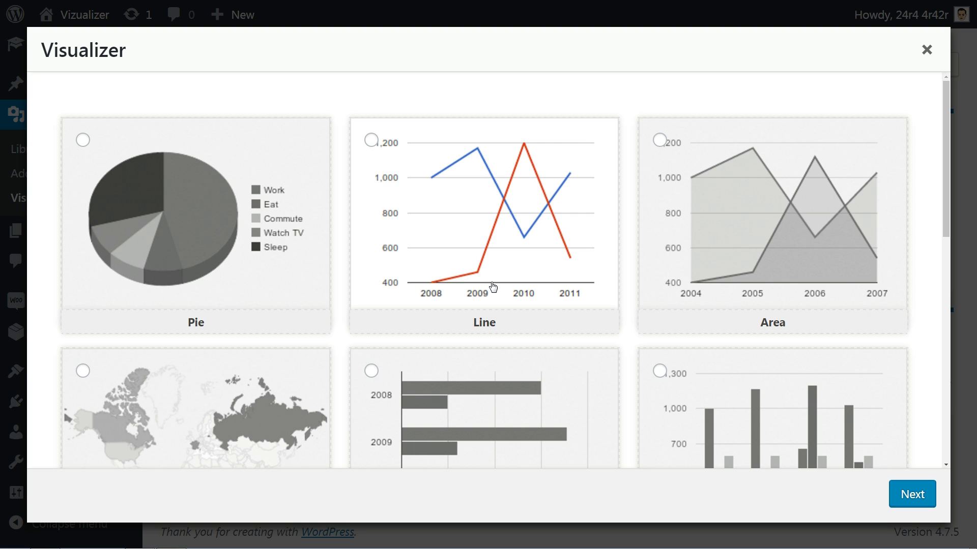
scroll(493, 287, "down", 5)
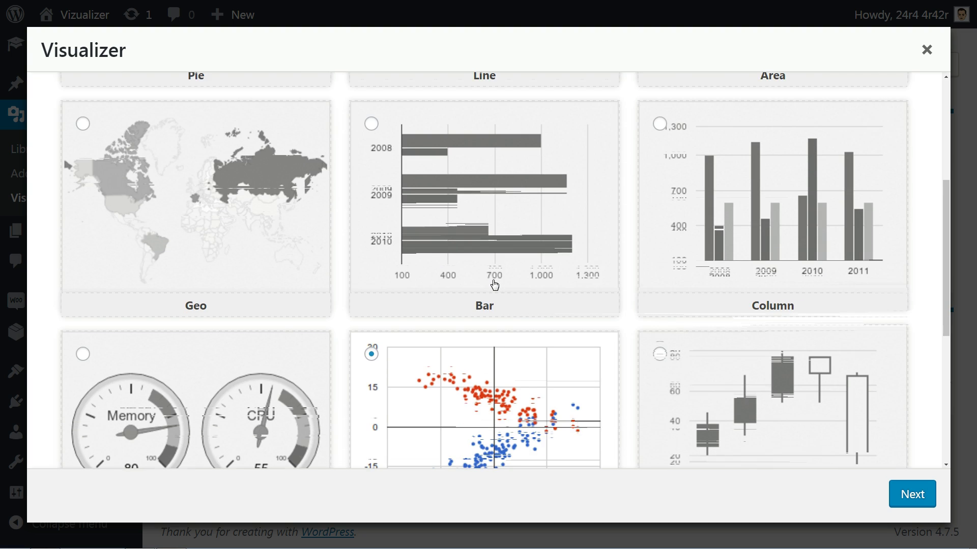
scroll(494, 284, "up", 5)
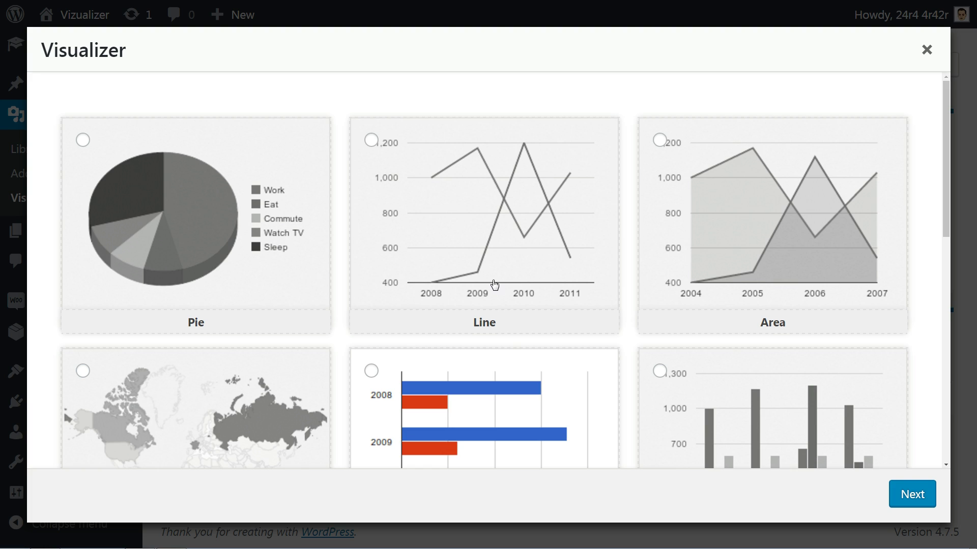
left_click(455, 218)
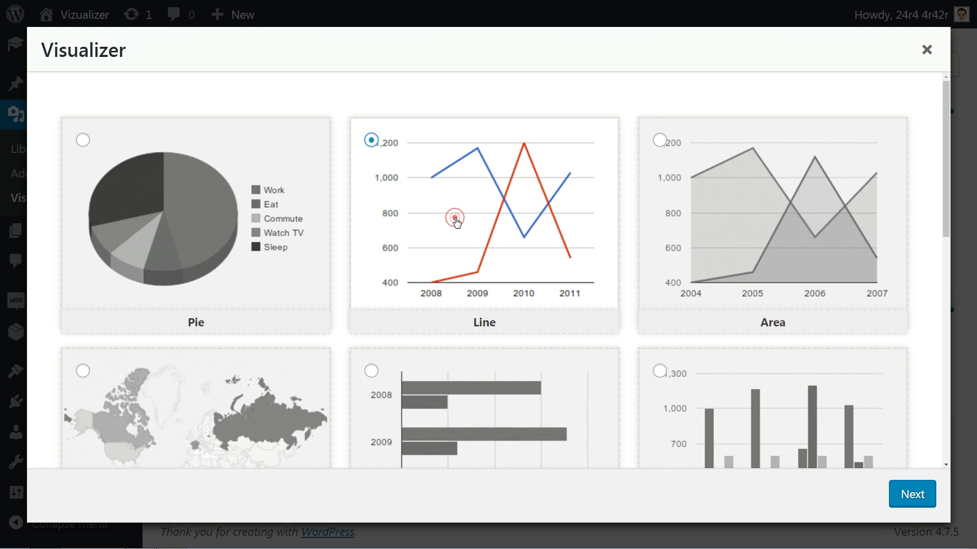
left_click(908, 492)
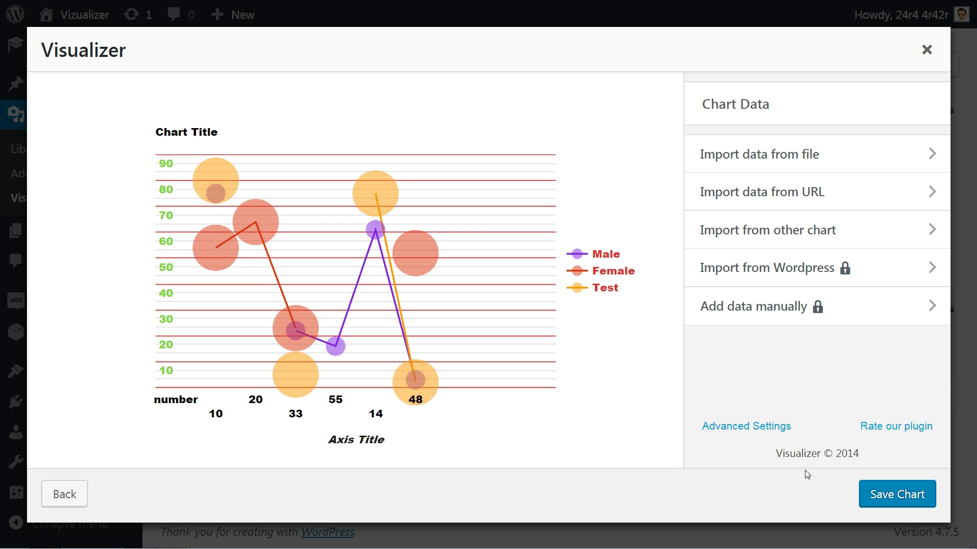
Save the chart, then try the Pie, Line and Area chart types
left_click(881, 497)
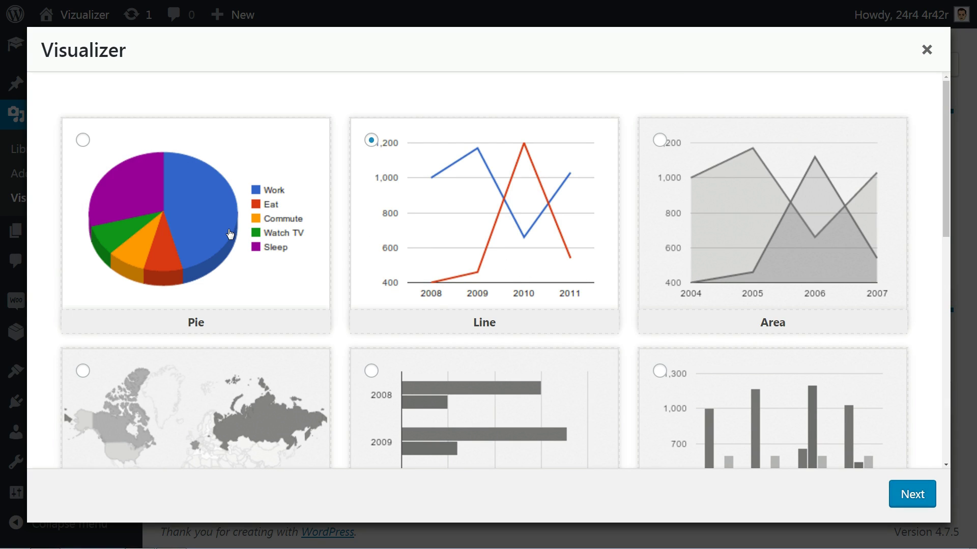
left_click(228, 232)
left_click(521, 233)
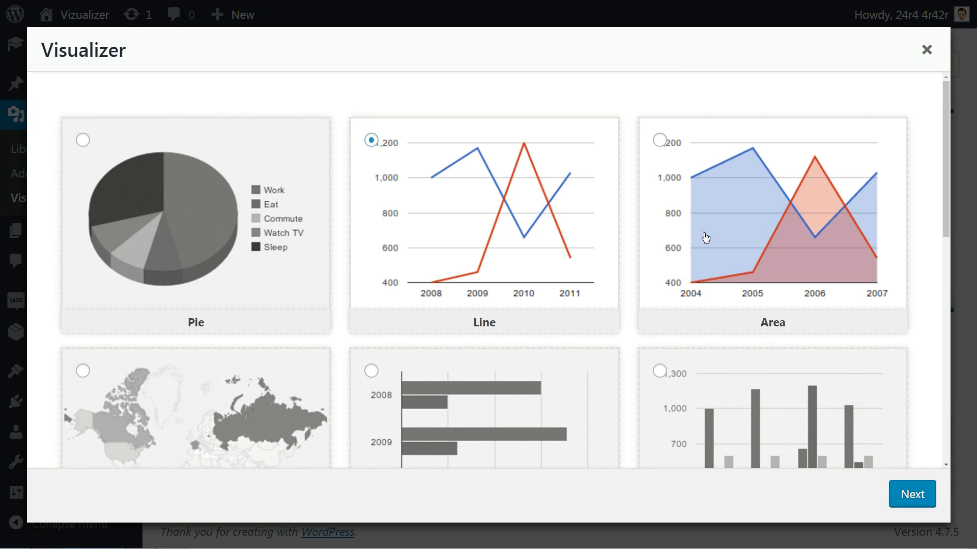
left_click(704, 232)
scroll(584, 304, "down", 1)
scroll(584, 304, "down", 3)
Try the Geo, Bar, Column, Gauge and Scatter types, finishing on Candlestick
left_click(229, 279)
left_click(506, 288)
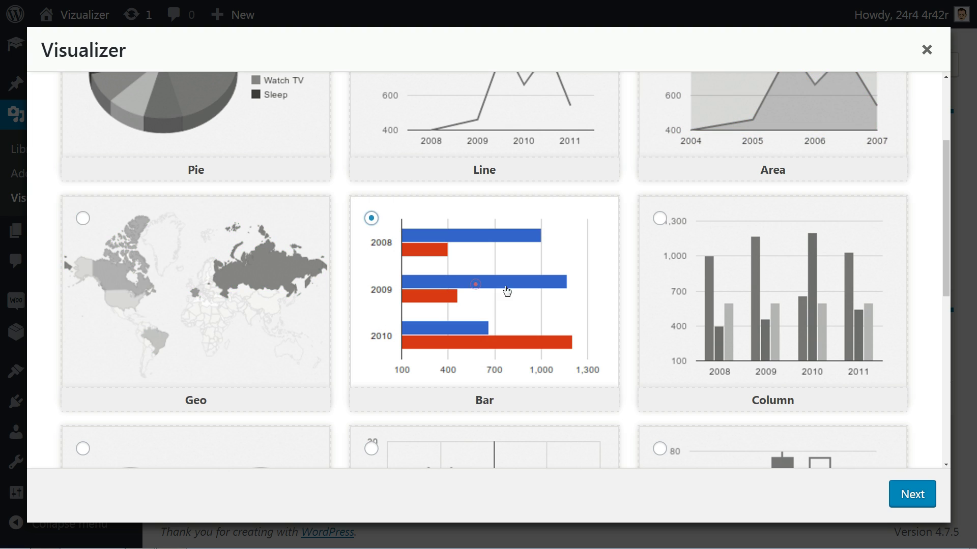
left_click(701, 294)
scroll(701, 294, "down", 4)
left_click(132, 300)
left_click(466, 308)
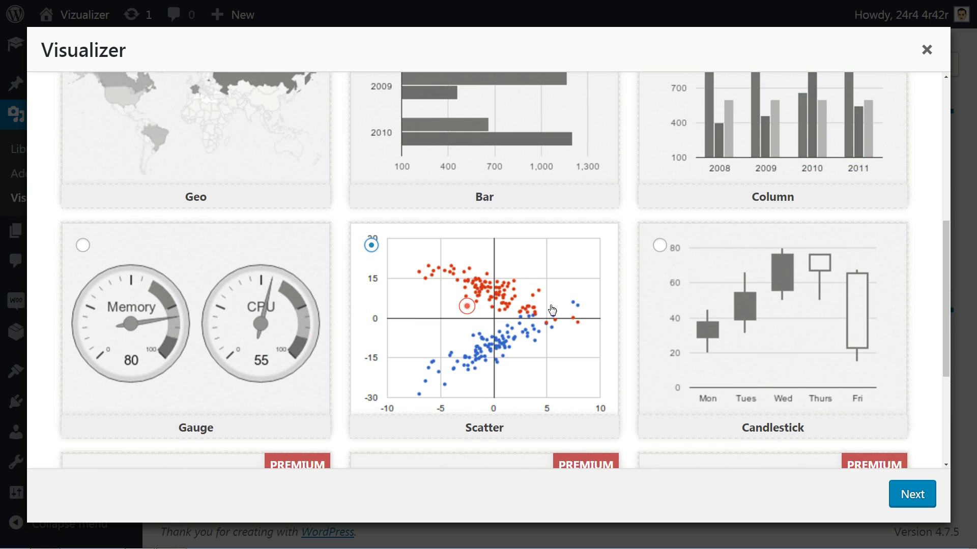
left_click(682, 301)
scroll(692, 305, "down", 3)
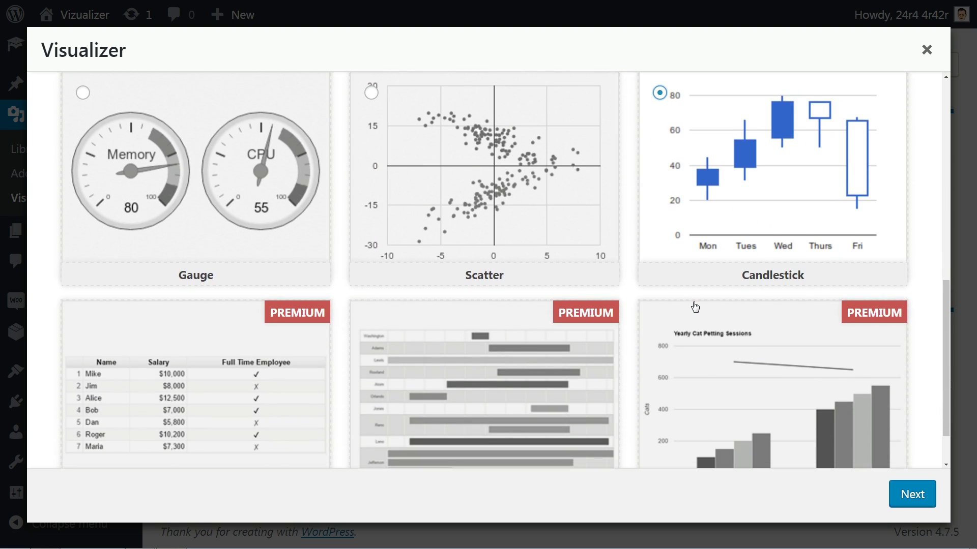
scroll(695, 307, "up", 3)
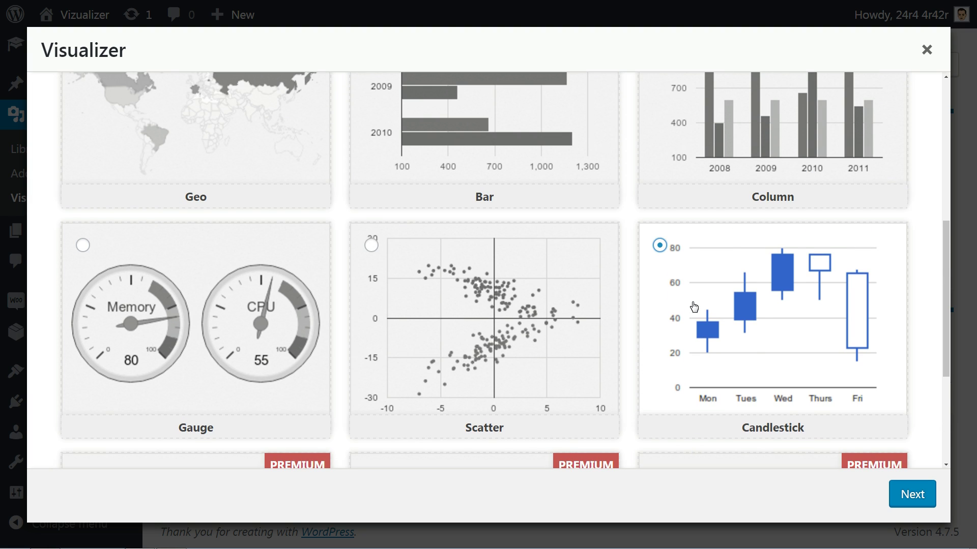